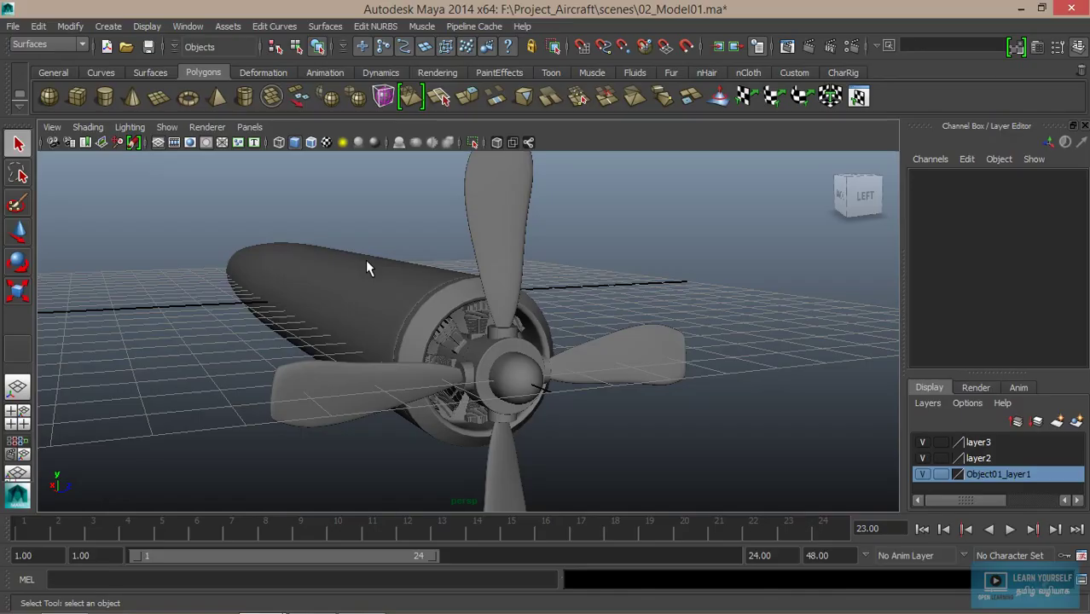
# - Orbit and zoom around the propeller, engine and fuselage to inspect the nose
pyautogui.moveTo(366, 260)
pyautogui.keyDown('alt'); pyautogui.mouseDown()
pyautogui.moveTo(351, 342)
pyautogui.moveTo(649, 431)
pyautogui.moveTo(548, 392)
pyautogui.moveTo(337, 343)
pyautogui.mouseUp(); pyautogui.keyUp('alt')
pyautogui.moveTo(222, 448)
pyautogui.keyDown('alt'); pyautogui.mouseDown()
pyautogui.moveTo(209, 401)
pyautogui.moveTo(568, 320)
pyautogui.mouseUp(); pyautogui.keyUp('alt')
pyautogui.scroll(3, 516, 356)
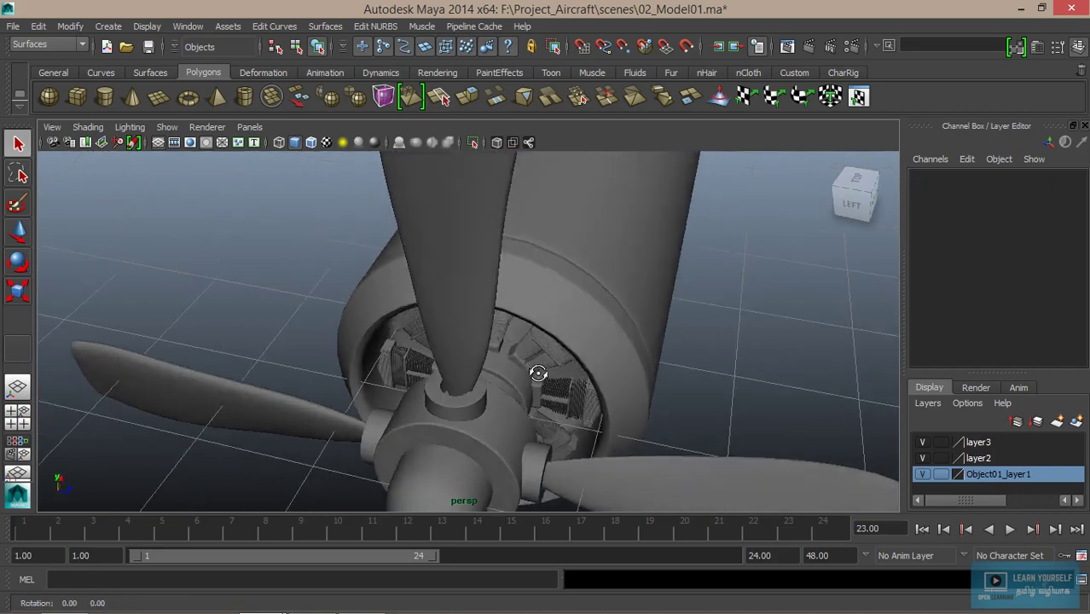
pyautogui.keyDown('alt'); pyautogui.moveTo(510, 371); pyautogui.dragTo(553, 337); pyautogui.keyUp('alt')
pyautogui.scroll(2, 554, 336)
pyautogui.moveTo(608, 372)
pyautogui.keyDown('alt'); pyautogui.mouseDown()
pyautogui.moveTo(474, 346)
pyautogui.moveTo(537, 370)
pyautogui.moveTo(524, 345)
pyautogui.moveTo(418, 355)
pyautogui.mouseUp(); pyautogui.keyUp('alt')
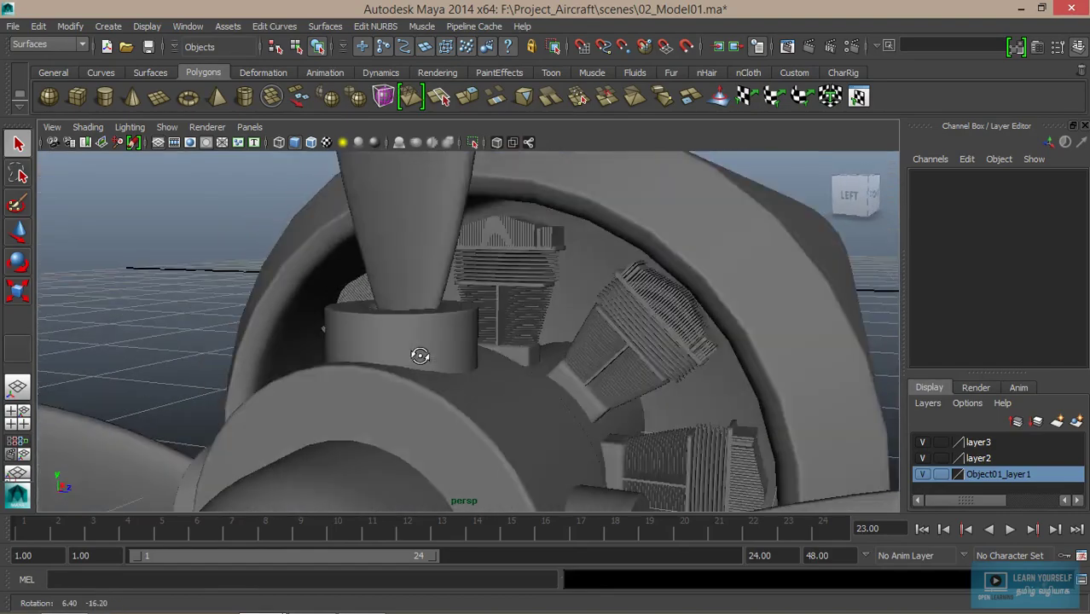
pyautogui.scroll(-3, 486, 371)
pyautogui.moveTo(487, 371)
pyautogui.keyDown('alt'); pyautogui.mouseDown()
pyautogui.moveTo(433, 382)
pyautogui.moveTo(508, 408)
pyautogui.moveTo(429, 376)
pyautogui.moveTo(416, 385)
pyautogui.moveTo(576, 360)
pyautogui.mouseUp(); pyautogui.keyUp('alt')
pyautogui.keyDown('alt'); pyautogui.moveTo(576, 361); pyautogui.dragTo(295, 364, button='right'); pyautogui.keyUp('alt')
pyautogui.moveTo(296, 363)
pyautogui.keyDown('alt'); pyautogui.mouseDown()
pyautogui.moveTo(440, 390)
pyautogui.moveTo(557, 380)
pyautogui.moveTo(394, 372)
pyautogui.moveTo(416, 355)
pyautogui.moveTo(444, 367)
pyautogui.mouseUp(); pyautogui.keyUp('alt')
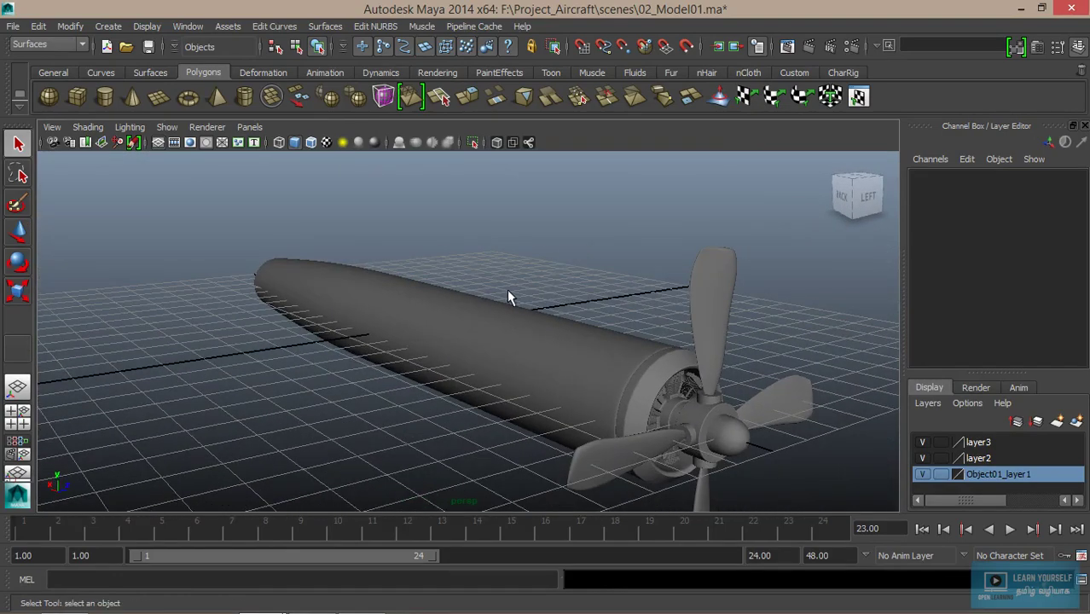
# - Add a polygon cube and scale it to 2.821 × 0.262 × 25.6 as a flat wing
pyautogui.click(77, 96)
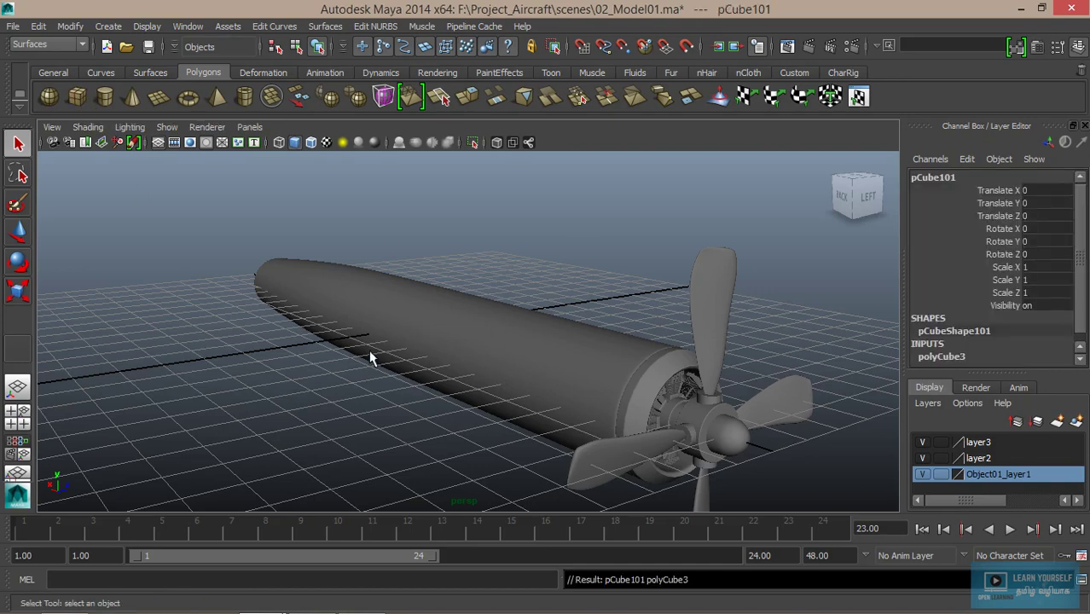
pyautogui.press('r')
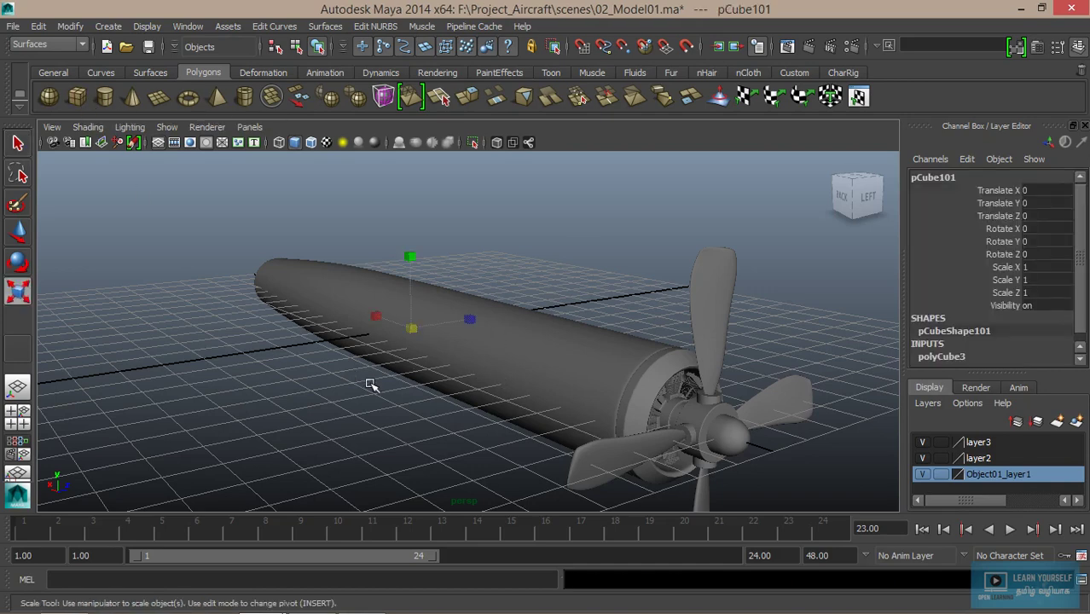
pyautogui.keyDown('alt'); pyautogui.moveTo(370, 382); pyautogui.dragTo(345, 382, button='right'); pyautogui.keyUp('alt')
pyautogui.keyDown('alt'); pyautogui.moveTo(346, 382); pyautogui.dragTo(387, 375); pyautogui.keyUp('alt')
pyautogui.moveTo(364, 322)
pyautogui.mouseDown()
pyautogui.moveTo(402, 324)
pyautogui.moveTo(401, 334)
pyautogui.moveTo(413, 269)
pyautogui.moveTo(431, 301)
pyautogui.mouseUp()
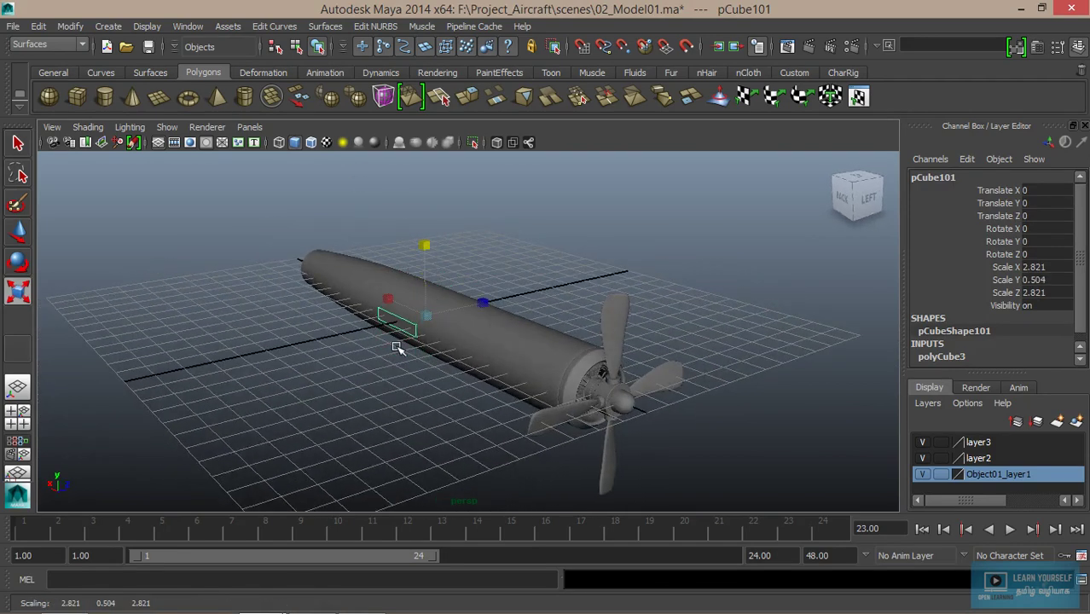
pyautogui.keyDown('alt'); pyautogui.moveTo(397, 348); pyautogui.dragTo(478, 307); pyautogui.keyUp('alt')
pyautogui.moveTo(509, 234); pyautogui.dragTo(782, 174)
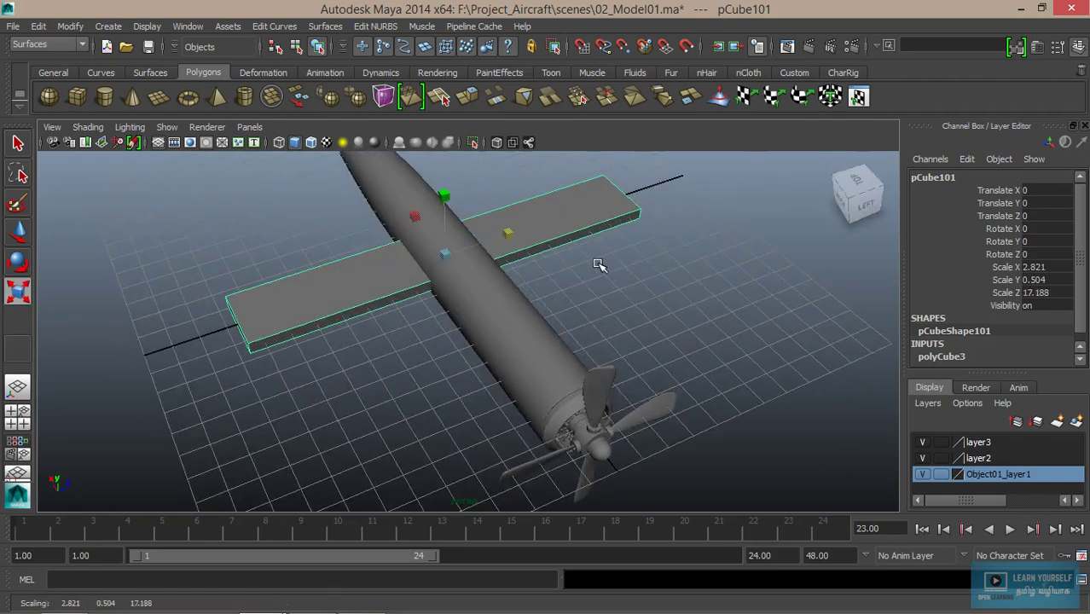
pyautogui.keyDown('alt'); pyautogui.moveTo(574, 280); pyautogui.dragTo(501, 368); pyautogui.keyUp('alt')
pyautogui.moveTo(475, 324); pyautogui.dragTo(510, 323, button='middle')
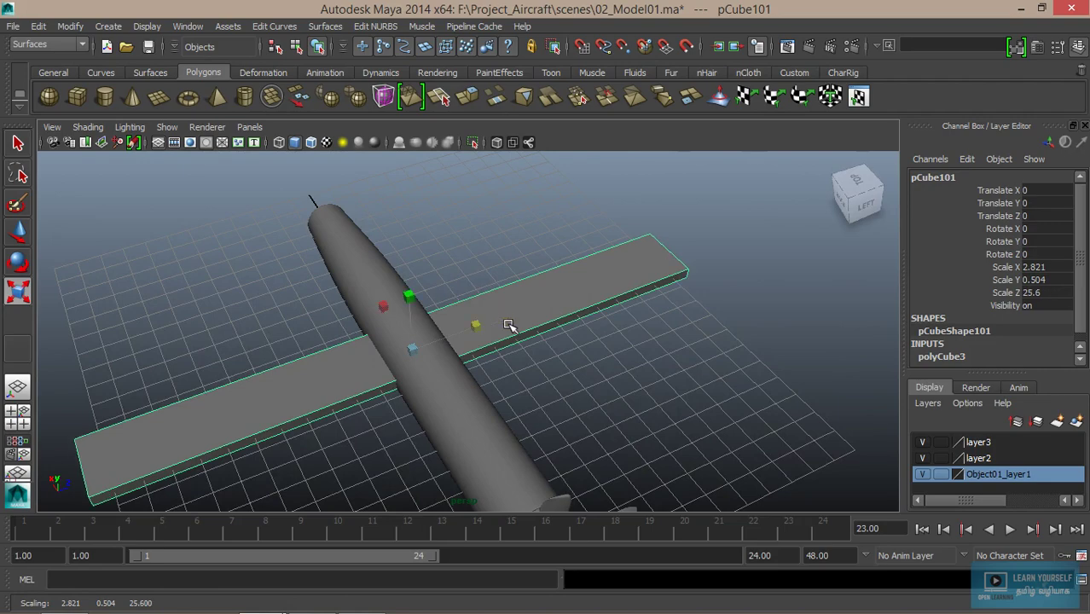
pyautogui.moveTo(510, 323)
pyautogui.keyDown('alt'); pyautogui.mouseDown()
pyautogui.moveTo(627, 286)
pyautogui.moveTo(597, 299)
pyautogui.moveTo(625, 311)
pyautogui.moveTo(411, 311)
pyautogui.moveTo(424, 312)
pyautogui.mouseUp(); pyautogui.keyUp('alt')
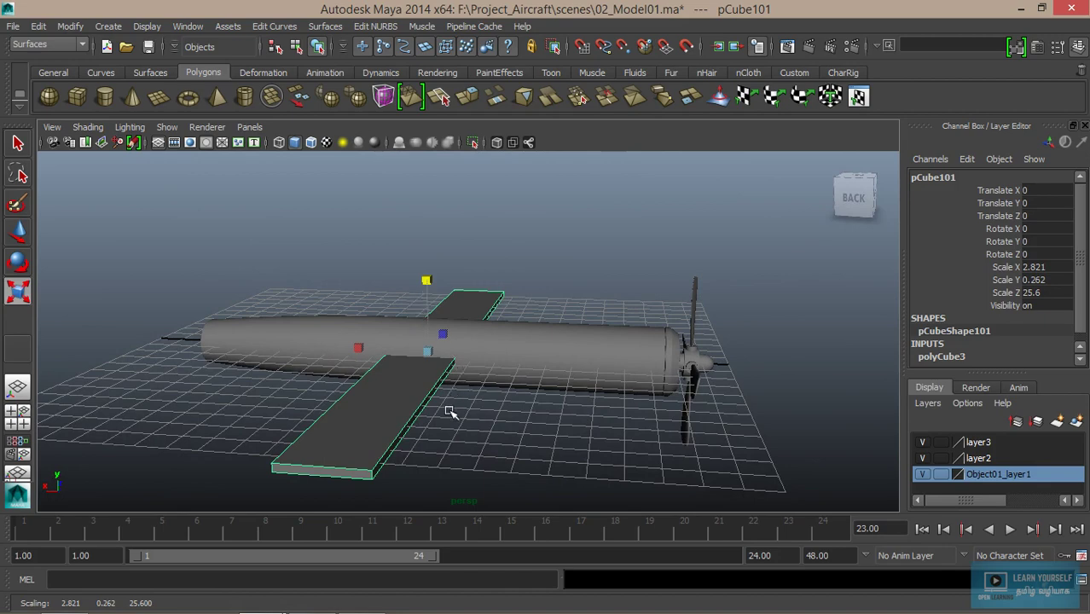
pyautogui.moveTo(450, 412)
pyautogui.keyDown('alt'); pyautogui.mouseDown()
pyautogui.moveTo(451, 389)
pyautogui.moveTo(423, 393)
pyautogui.mouseUp(); pyautogui.keyUp('alt')
# - Move the wing below and behind the fuselage to X -4.224, Y -1.011
pyautogui.press('w')
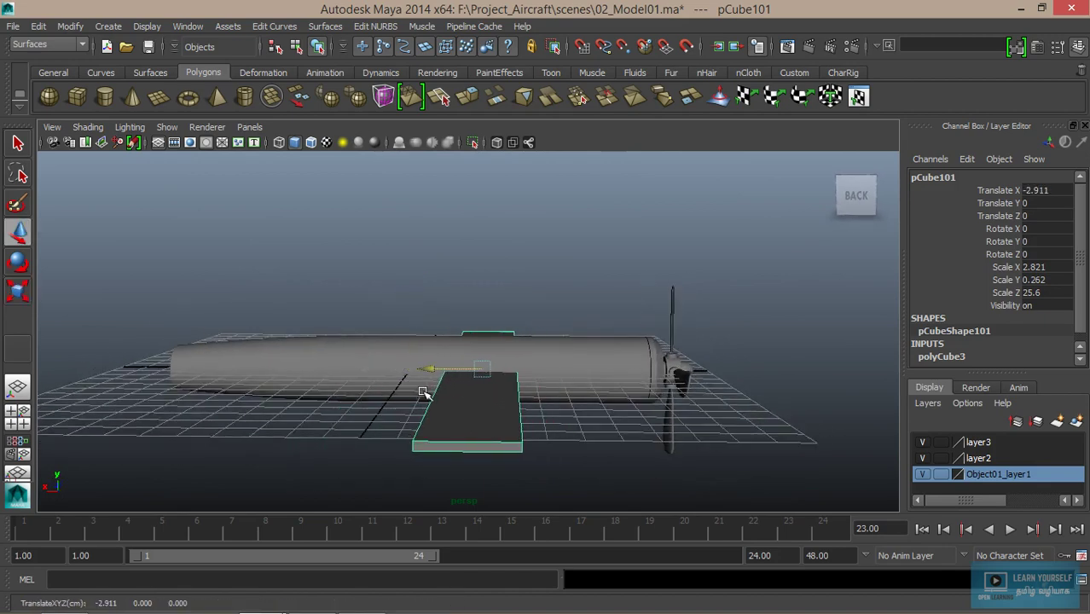
pyautogui.moveTo(480, 317); pyautogui.dragTo(483, 343)
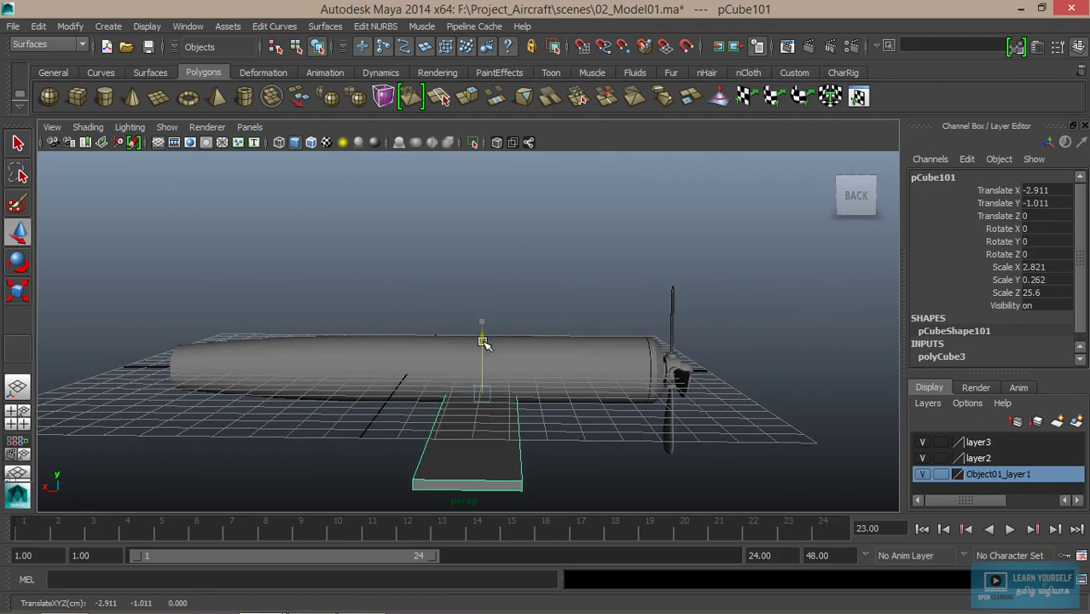
pyautogui.moveTo(429, 399)
pyautogui.mouseDown()
pyautogui.moveTo(474, 397)
pyautogui.moveTo(462, 385)
pyautogui.mouseUp()
pyautogui.keyDown('alt'); pyautogui.moveTo(462, 385); pyautogui.dragTo(725, 465, button='right'); pyautogui.keyUp('alt')
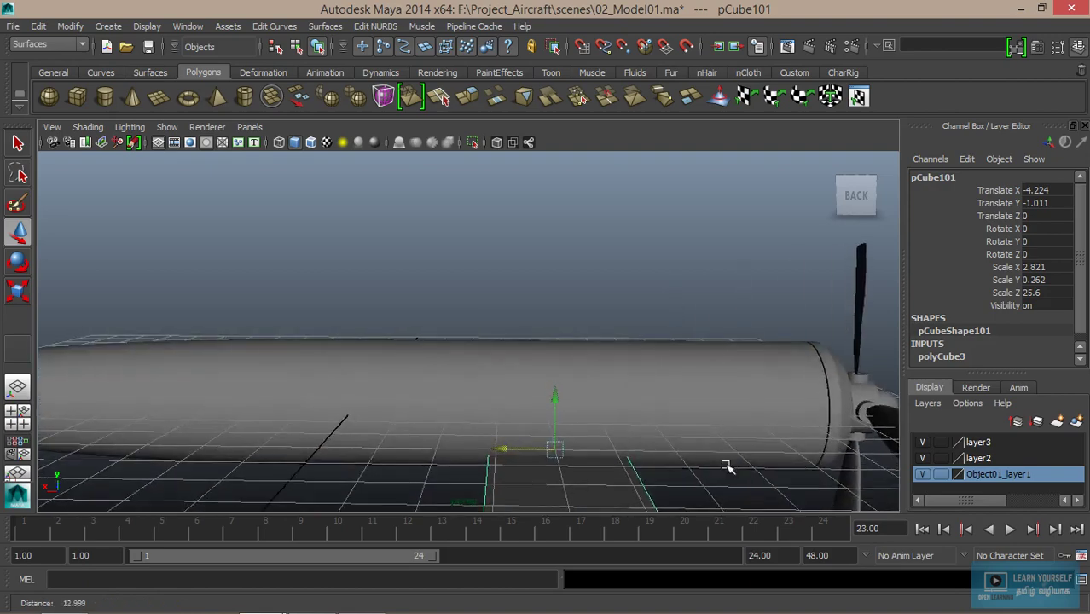
pyautogui.moveTo(725, 465)
pyautogui.keyDown('alt'); pyautogui.mouseDown()
pyautogui.moveTo(438, 362)
pyautogui.moveTo(640, 363)
pyautogui.moveTo(570, 368)
pyautogui.moveTo(470, 429)
pyautogui.moveTo(417, 347)
pyautogui.mouseUp(); pyautogui.keyUp('alt')
pyautogui.keyDown('alt'); pyautogui.moveTo(417, 347); pyautogui.dragTo(627, 427, button='right'); pyautogui.keyUp('alt')
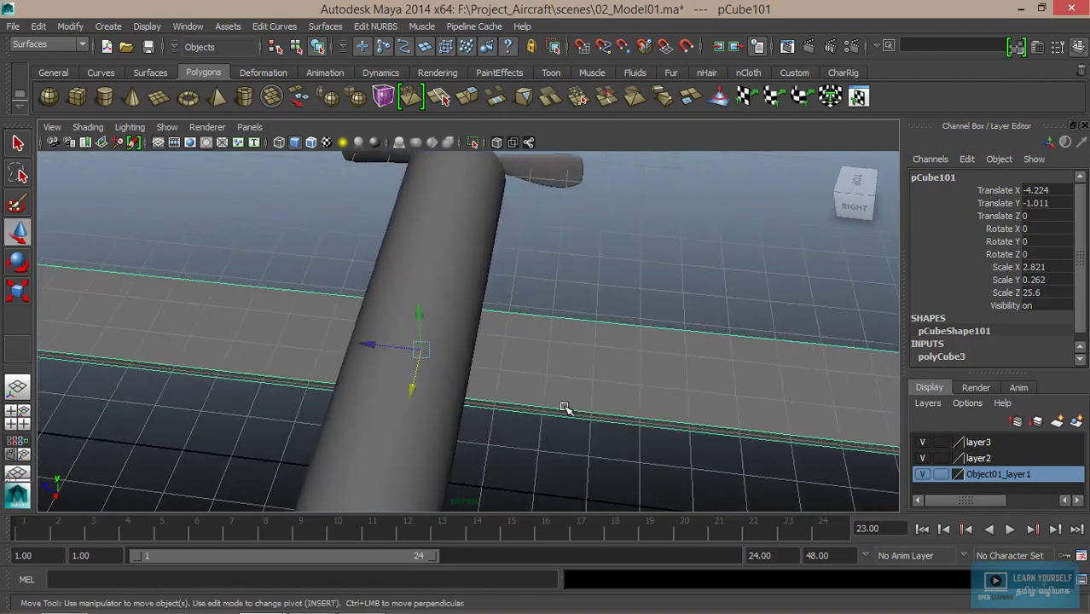
# - Shorten the wing span to Scale Z 22.561
pyautogui.press('r')
pyautogui.moveTo(348, 348); pyautogui.dragTo(353, 345)
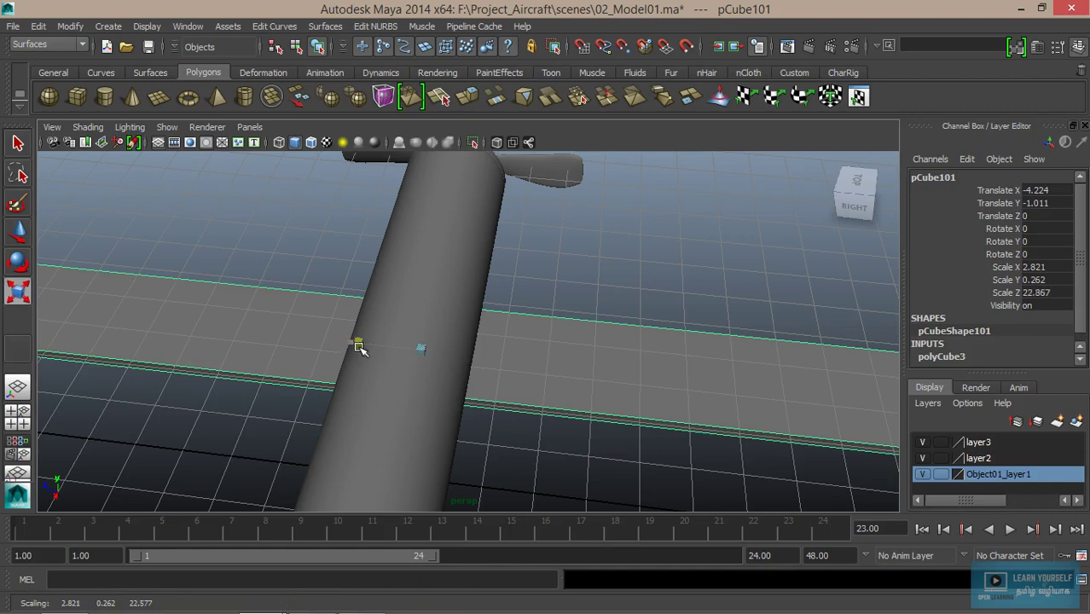
pyautogui.scroll(-2, 403, 368)
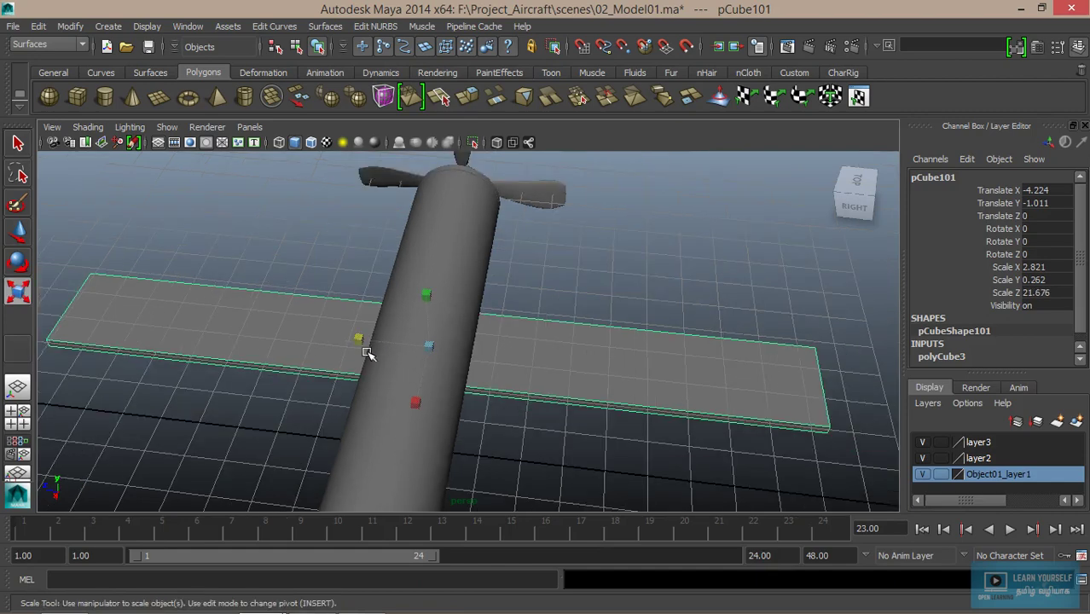
pyautogui.moveTo(363, 348); pyautogui.dragTo(353, 337)
pyautogui.moveTo(362, 349)
pyautogui.keyDown('alt'); pyautogui.mouseDown(button='right')
pyautogui.moveTo(545, 362)
pyautogui.moveTo(510, 334)
pyautogui.mouseUp(button='right'); pyautogui.keyUp('alt')
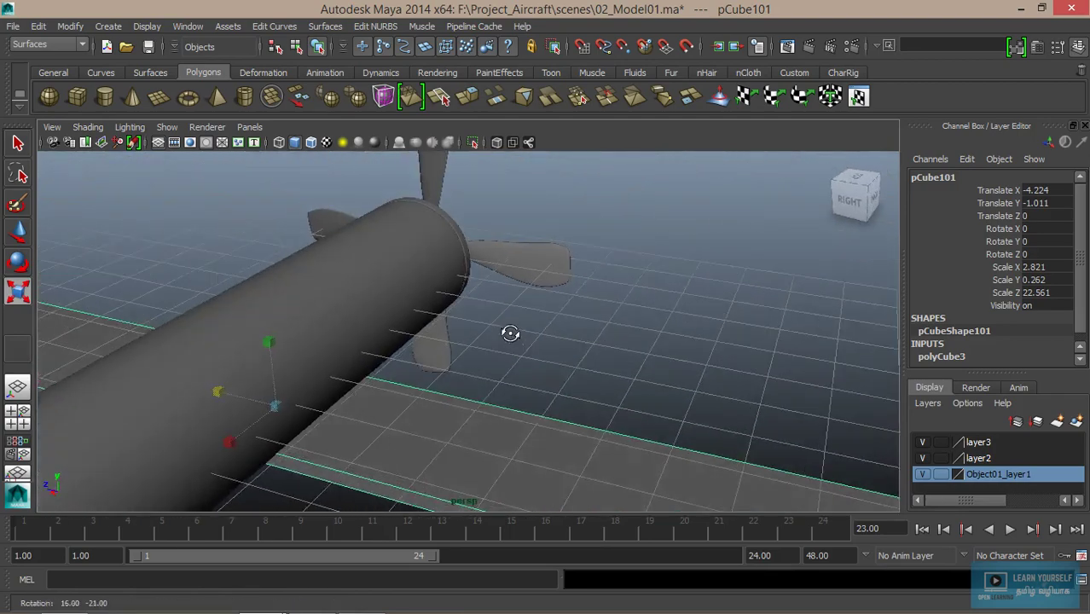
pyautogui.keyDown('alt'); pyautogui.moveTo(557, 405); pyautogui.dragTo(221, 248); pyautogui.keyUp('alt')
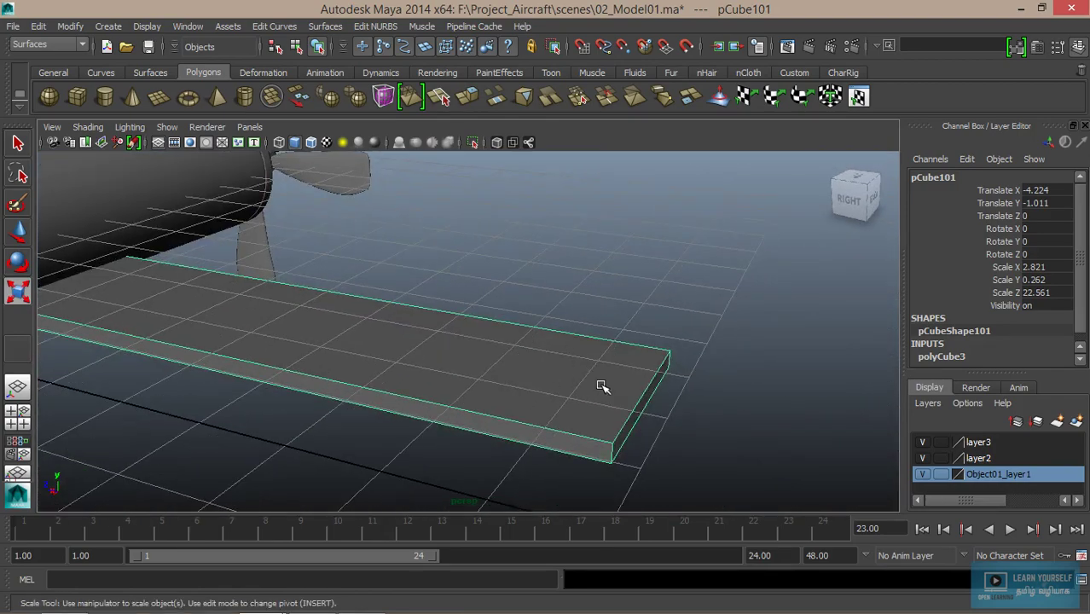
# - Hide the viewport grid, widen the wing to Scale X 3.442, and expand polyCube3
pyautogui.click(160, 143)
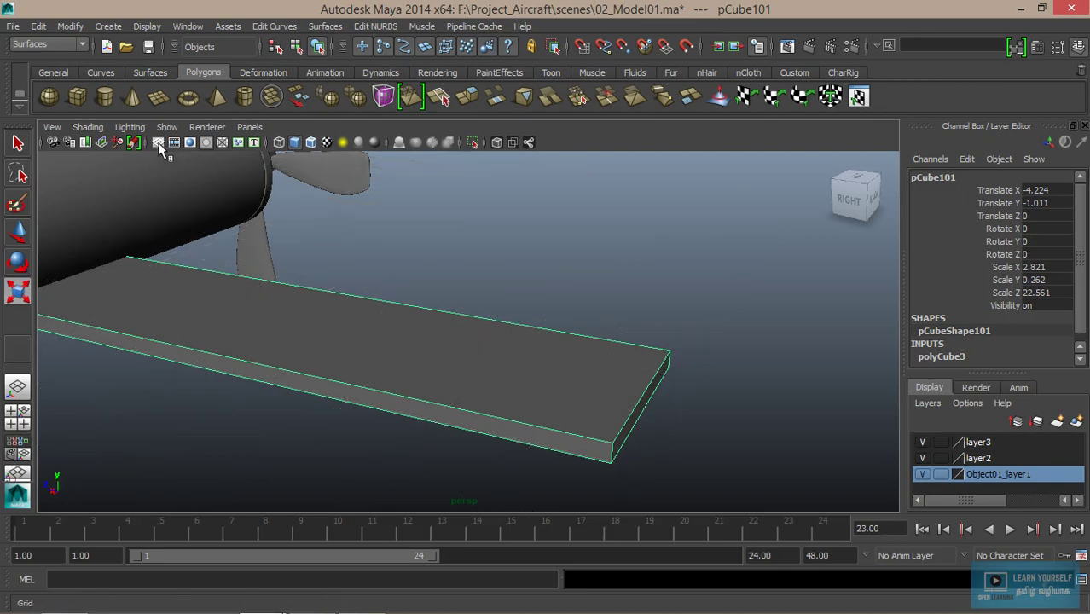
pyautogui.click(159, 142)
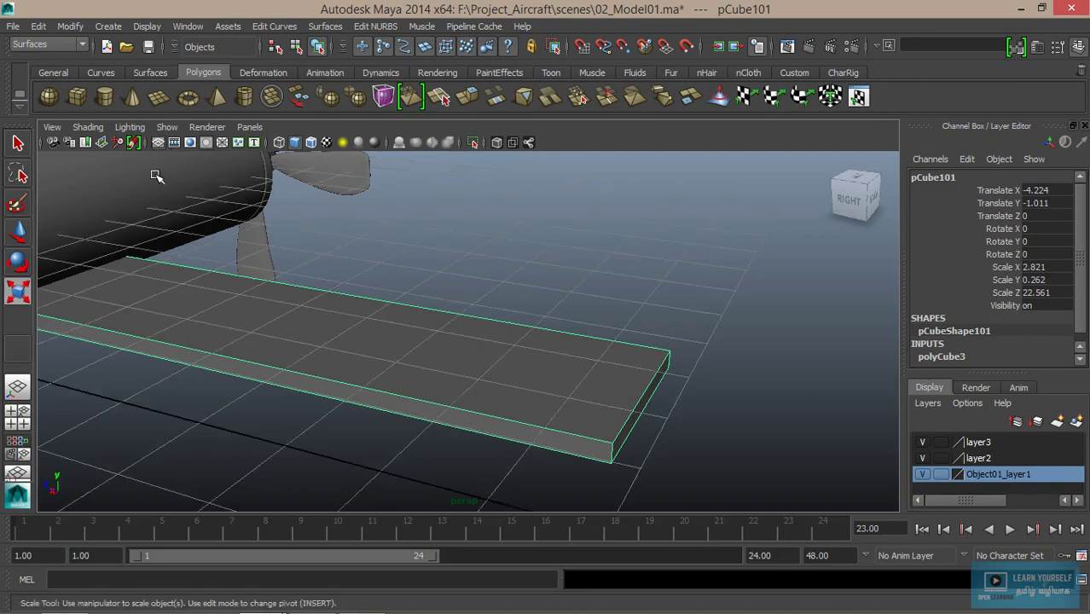
pyautogui.click(159, 142)
pyautogui.moveTo(459, 265)
pyautogui.keyDown('alt'); pyautogui.mouseDown()
pyautogui.moveTo(596, 423)
pyautogui.moveTo(257, 350)
pyautogui.moveTo(263, 341)
pyautogui.moveTo(278, 379)
pyautogui.mouseUp(); pyautogui.keyUp('alt')
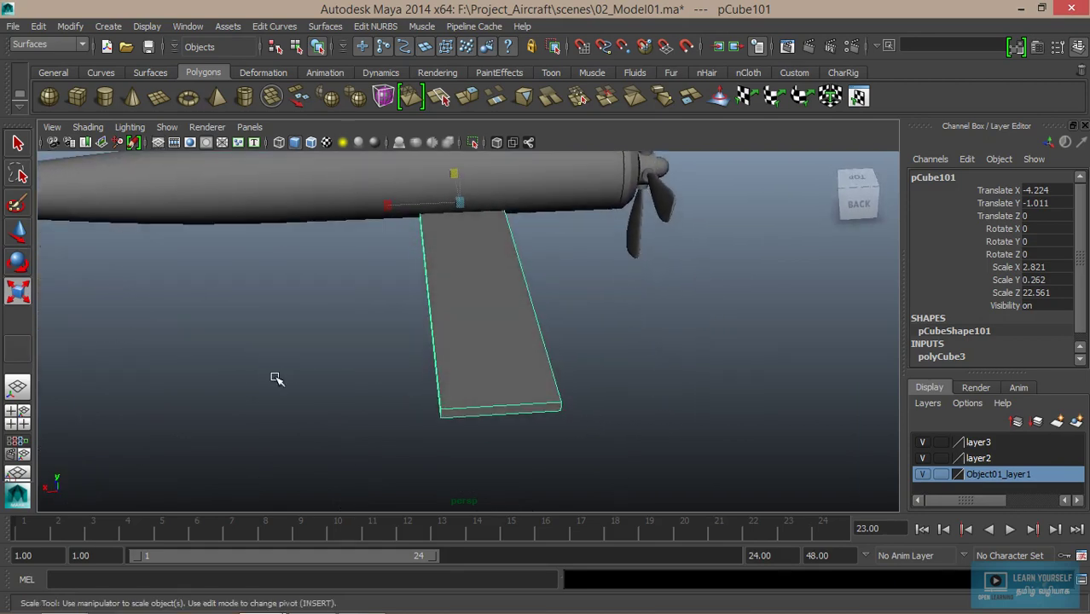
pyautogui.keyDown('alt'); pyautogui.moveTo(277, 380); pyautogui.dragTo(407, 422, button='right'); pyautogui.keyUp('alt')
pyautogui.keyDown('alt'); pyautogui.moveTo(407, 421); pyautogui.dragTo(394, 413); pyautogui.keyUp('alt')
pyautogui.moveTo(349, 254)
pyautogui.mouseDown()
pyautogui.moveTo(318, 258)
pyautogui.moveTo(332, 260)
pyautogui.mouseUp()
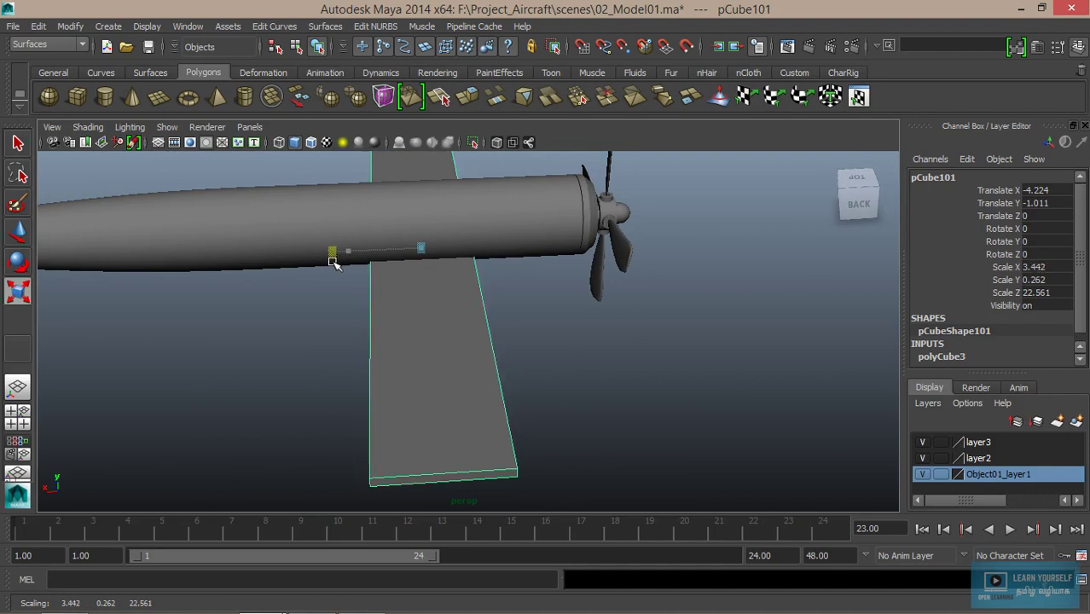
pyautogui.click(949, 347)
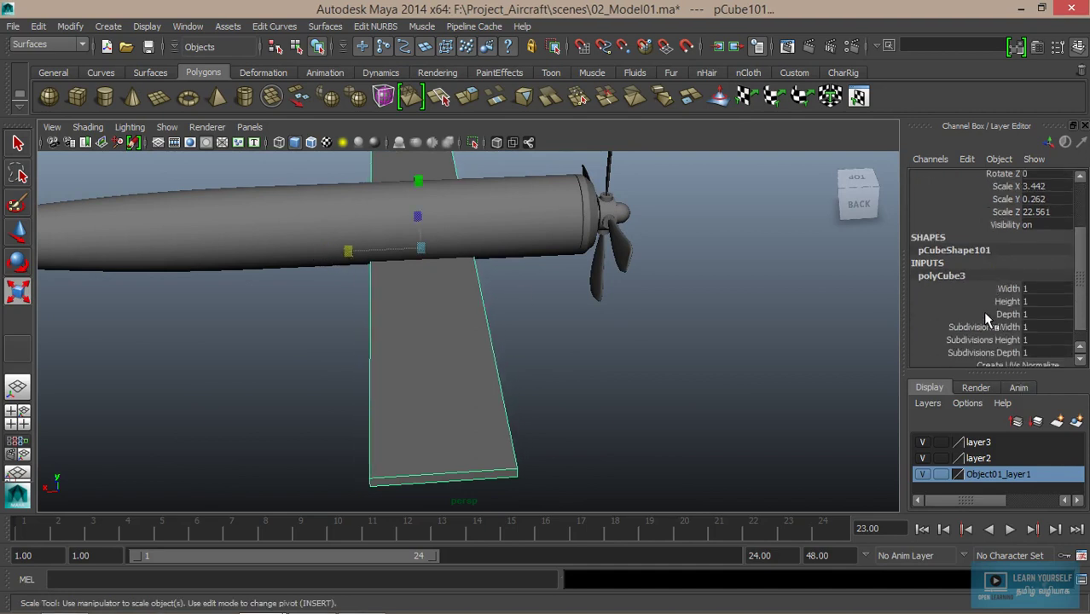
# - Set the wing's polyCube3 subdivisions to 3 width, 2 height and 5 depth
pyautogui.click(986, 352)
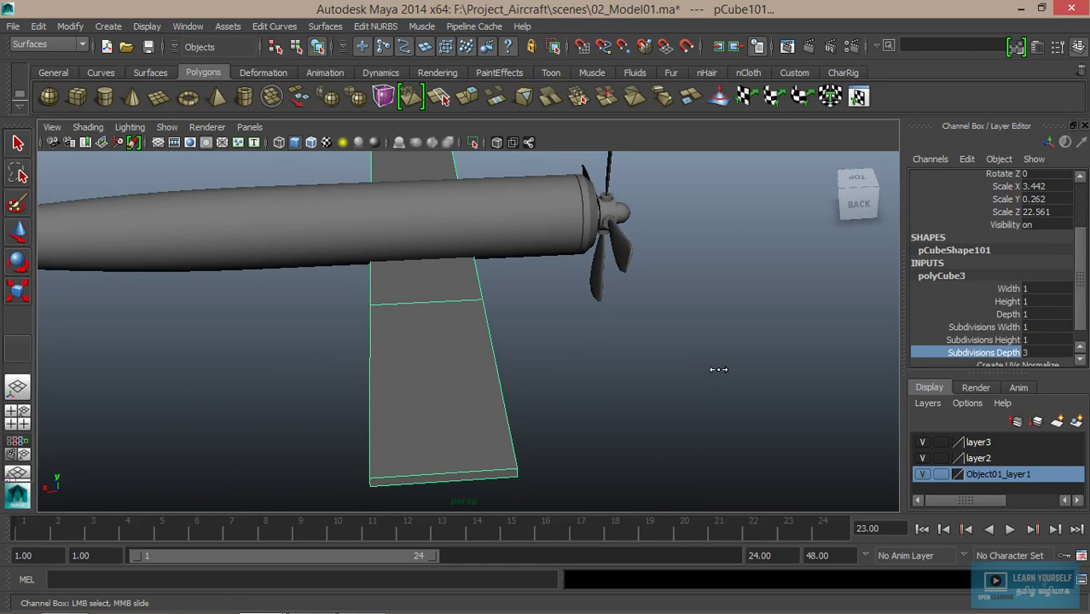
pyautogui.moveTo(722, 370); pyautogui.dragTo(730, 365, button='middle')
pyautogui.moveTo(433, 365)
pyautogui.keyDown('alt'); pyautogui.mouseDown()
pyautogui.moveTo(559, 358)
pyautogui.moveTo(725, 326)
pyautogui.moveTo(705, 334)
pyautogui.mouseUp(); pyautogui.keyUp('alt')
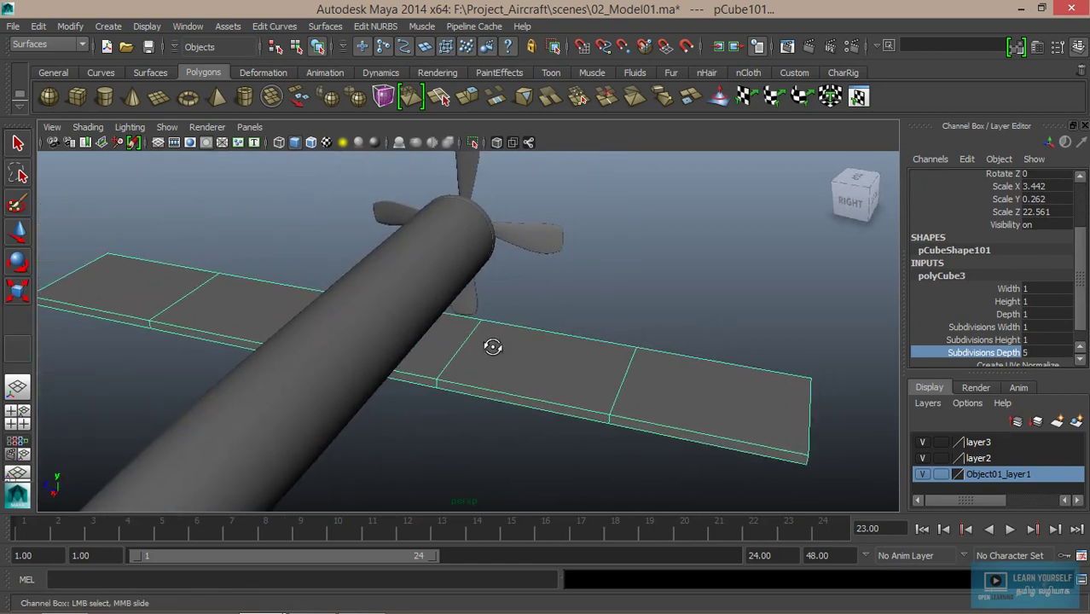
pyautogui.moveTo(494, 348)
pyautogui.keyDown('alt'); pyautogui.mouseDown()
pyautogui.moveTo(520, 383)
pyautogui.moveTo(543, 383)
pyautogui.moveTo(435, 344)
pyautogui.moveTo(456, 340)
pyautogui.mouseUp(); pyautogui.keyUp('alt')
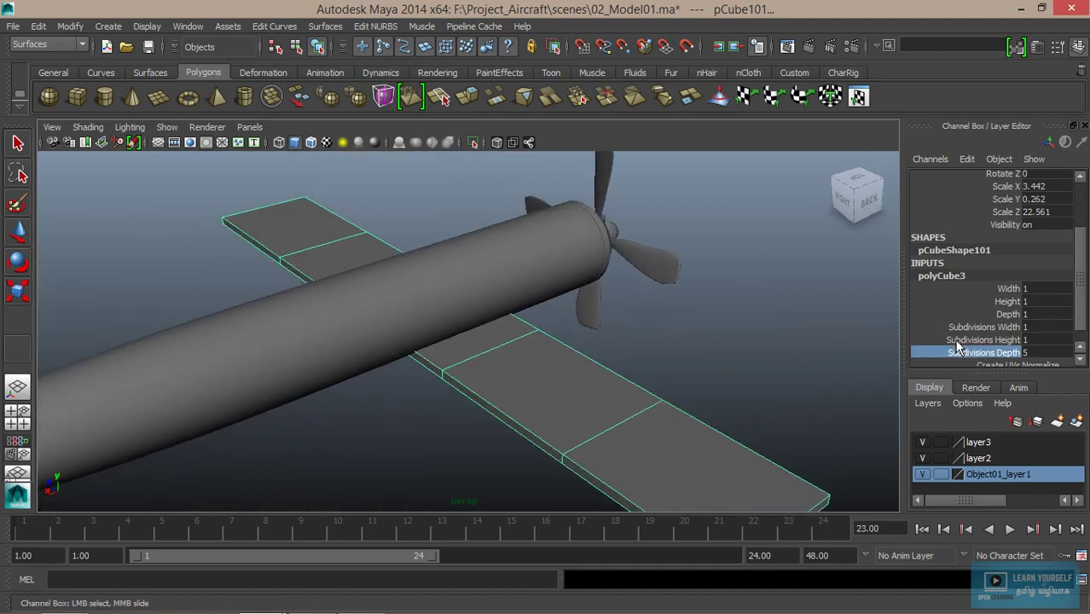
pyautogui.click(957, 340)
pyautogui.moveTo(618, 317); pyautogui.dragTo(657, 322, button='middle')
pyautogui.click(957, 329)
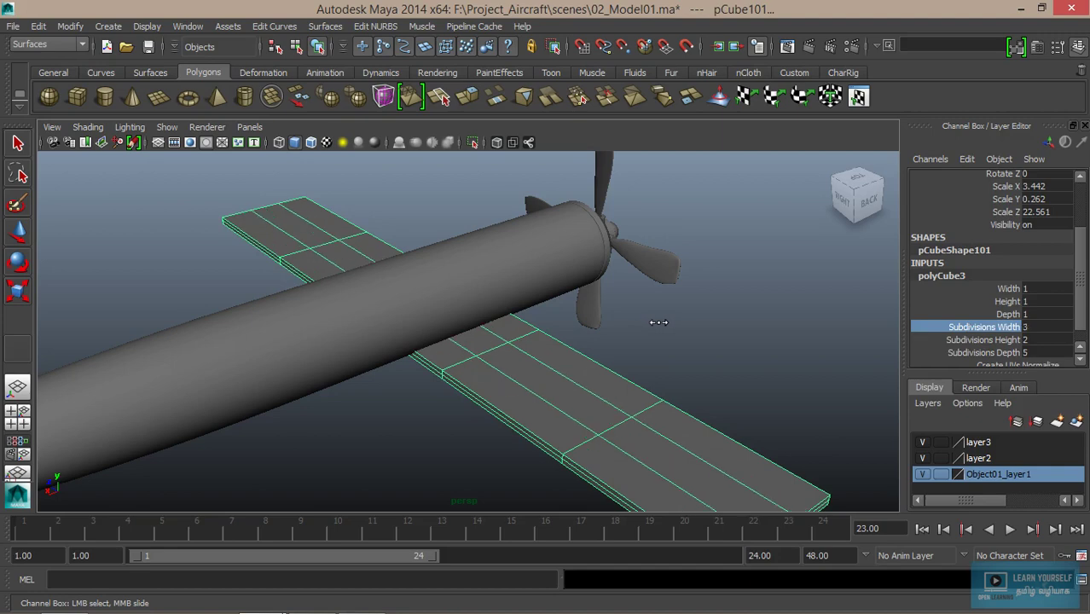
# - Reframe the wing from a low side angle and call up its component marking menu
pyautogui.keyDown('alt'); pyautogui.moveTo(631, 331); pyautogui.dragTo(520, 365, button='right'); pyautogui.keyUp('alt')
pyautogui.moveTo(520, 365)
pyautogui.keyDown('alt'); pyautogui.mouseDown()
pyautogui.moveTo(602, 406)
pyautogui.moveTo(584, 365)
pyautogui.mouseUp(); pyautogui.keyUp('alt')
pyautogui.keyDown('alt'); pyautogui.moveTo(584, 365); pyautogui.dragTo(643, 357, button='right'); pyautogui.keyUp('alt')
pyautogui.keyDown('alt'); pyautogui.moveTo(593, 341); pyautogui.dragTo(578, 333); pyautogui.keyUp('alt')
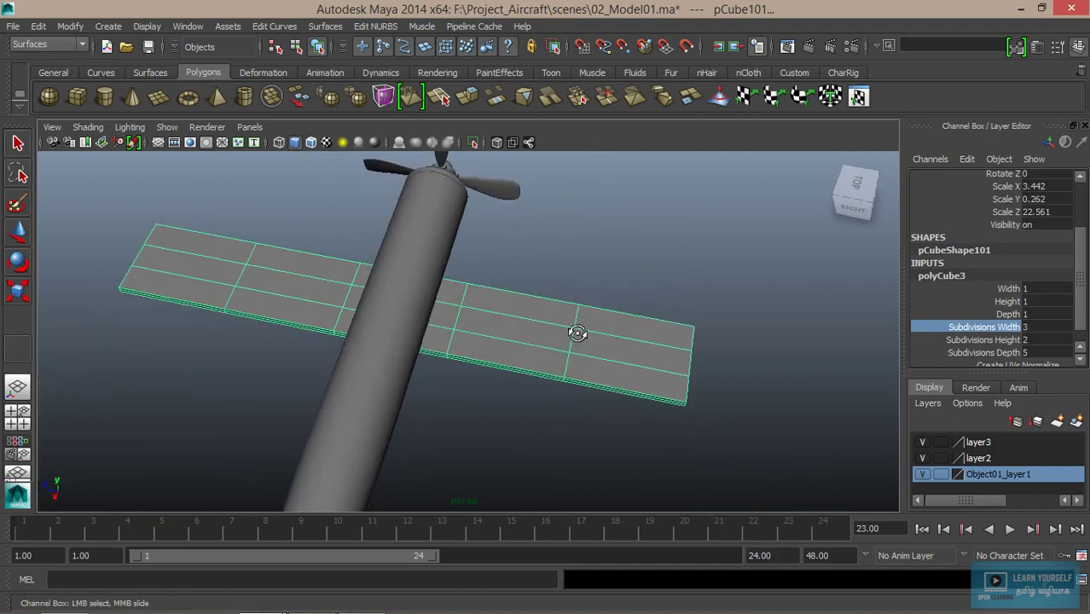
pyautogui.keyDown('alt'); pyautogui.moveTo(416, 369); pyautogui.dragTo(531, 389, button='right'); pyautogui.keyUp('alt')
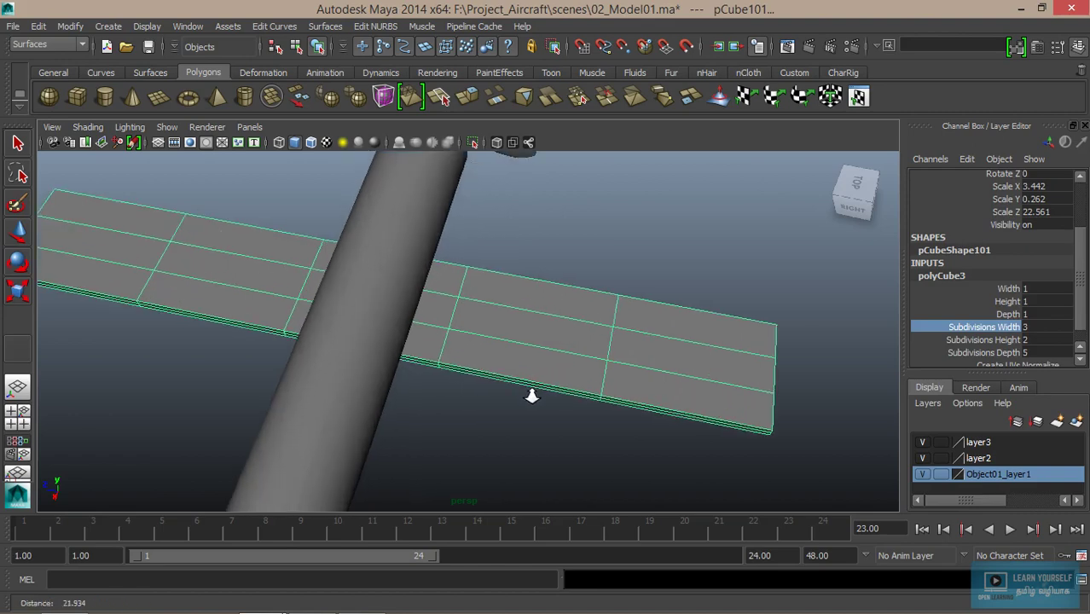
pyautogui.moveTo(530, 388)
pyautogui.keyDown('alt'); pyautogui.mouseDown(button='middle')
pyautogui.moveTo(425, 357)
pyautogui.moveTo(627, 397)
pyautogui.mouseUp(button='middle'); pyautogui.keyUp('alt')
pyautogui.keyDown('alt'); pyautogui.moveTo(627, 397); pyautogui.dragTo(547, 402, button='right'); pyautogui.keyUp('alt')
pyautogui.keyDown('alt'); pyautogui.moveTo(546, 402); pyautogui.dragTo(555, 408); pyautogui.keyUp('alt')
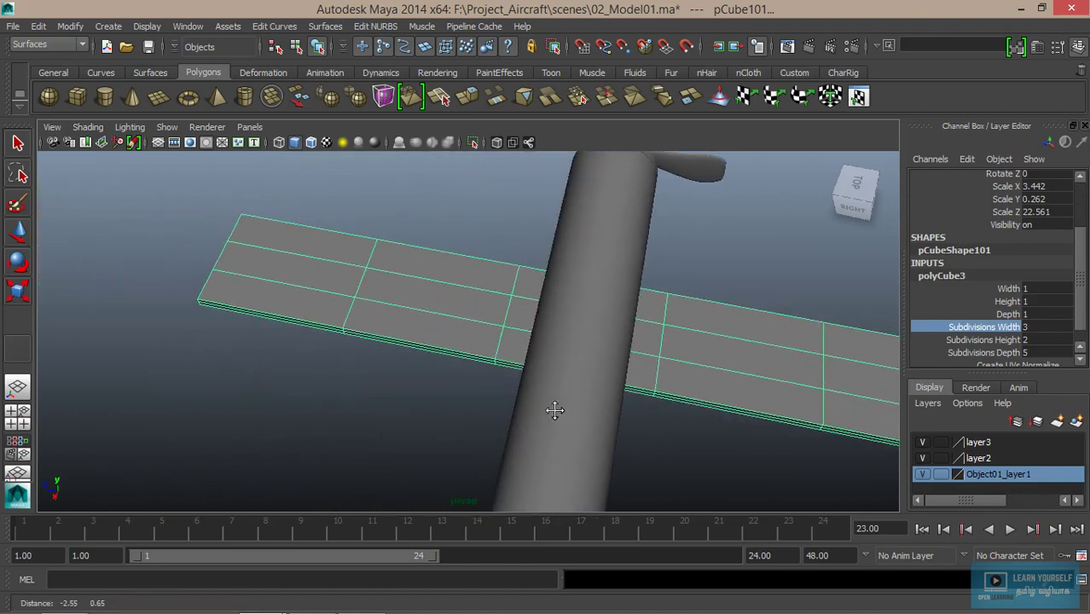
pyautogui.moveTo(453, 416)
pyautogui.keyDown('alt'); pyautogui.mouseDown()
pyautogui.moveTo(472, 414)
pyautogui.moveTo(460, 399)
pyautogui.mouseUp(); pyautogui.keyUp('alt')
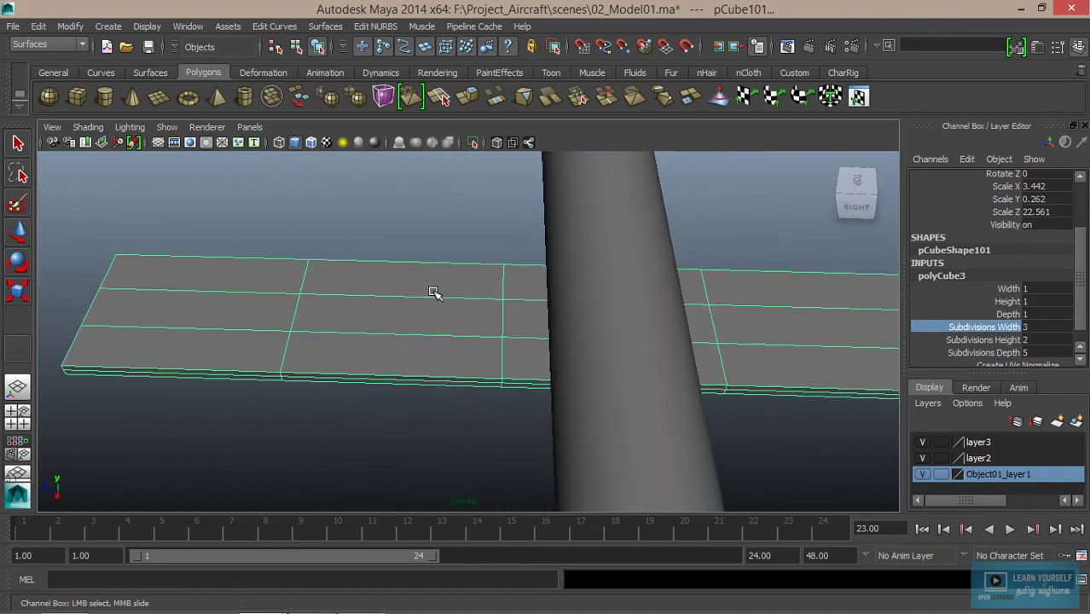
pyautogui.moveTo(433, 288); pyautogui.dragTo(431, 292, button='right')
# - Frame the wing and marquee-select faces across it
pyautogui.press('f')
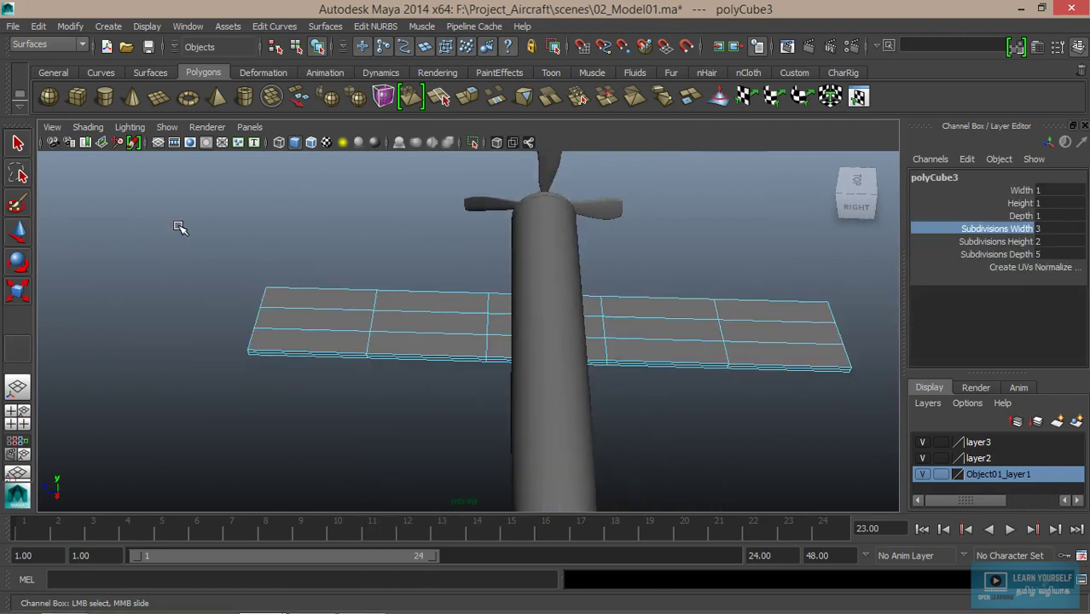
pyautogui.moveTo(175, 224); pyautogui.dragTo(499, 400)
pyautogui.press('r')
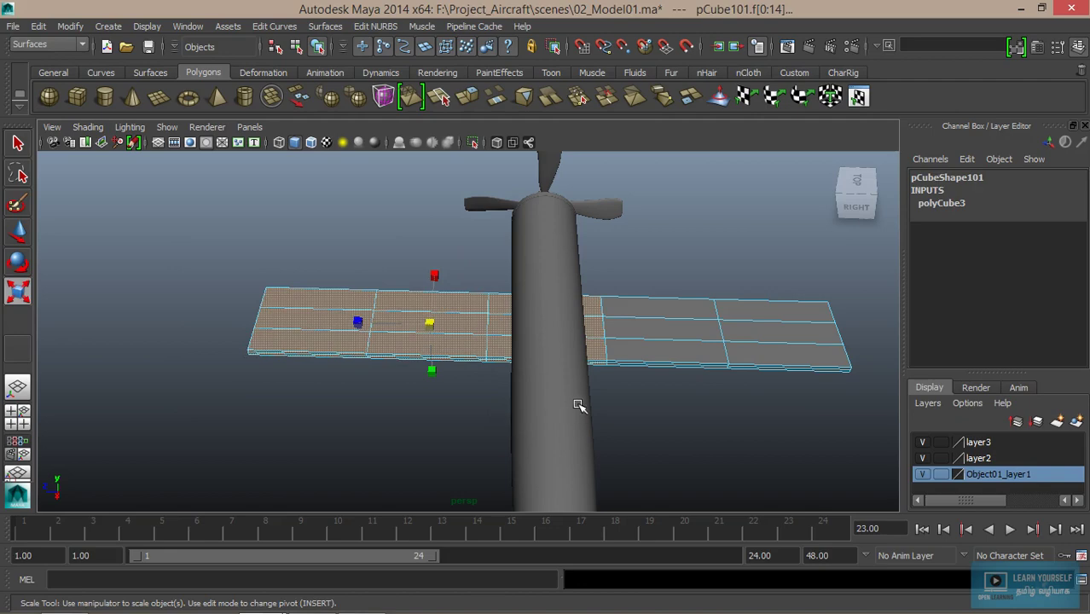
pyautogui.moveTo(579, 406)
pyautogui.keyDown('alt'); pyautogui.mouseDown()
pyautogui.moveTo(526, 348)
pyautogui.moveTo(574, 277)
pyautogui.moveTo(576, 442)
pyautogui.mouseUp(); pyautogui.keyUp('alt')
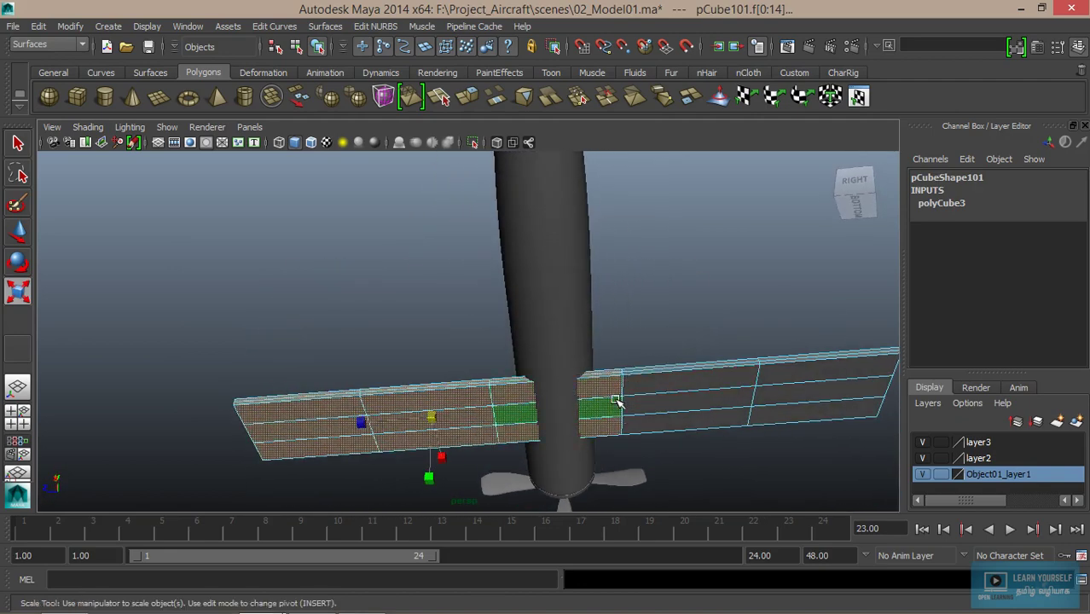
# - Return to Object Mode, select the wing and start editing polyCube3 Subdivisions Depth
pyautogui.moveTo(452, 396); pyautogui.dragTo(530, 232, button='right')
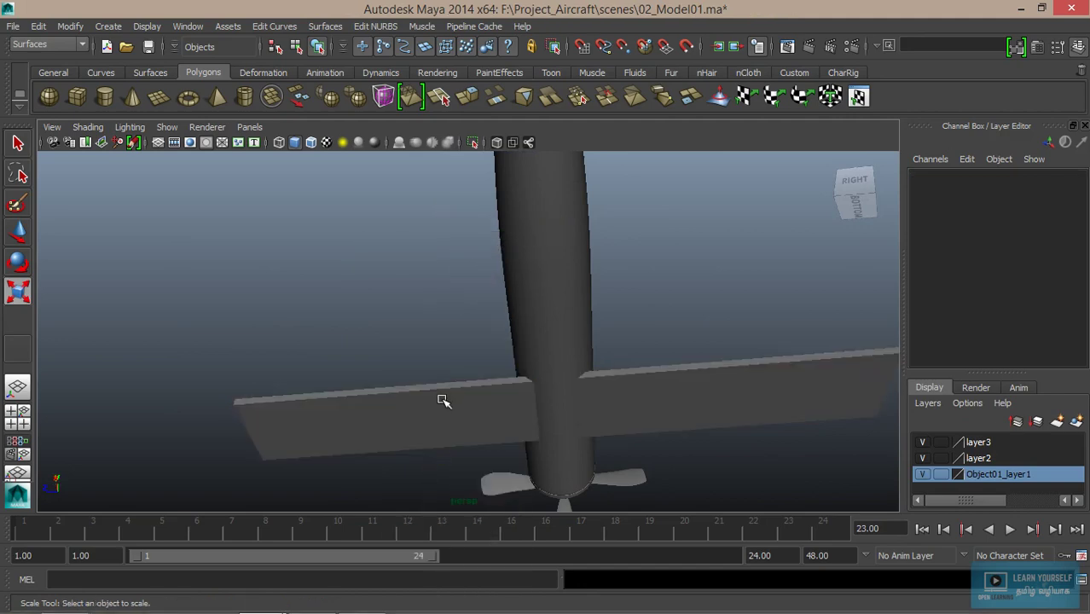
pyautogui.click(443, 401)
pyautogui.keyDown('alt'); pyautogui.moveTo(572, 382); pyautogui.dragTo(587, 484); pyautogui.keyUp('alt')
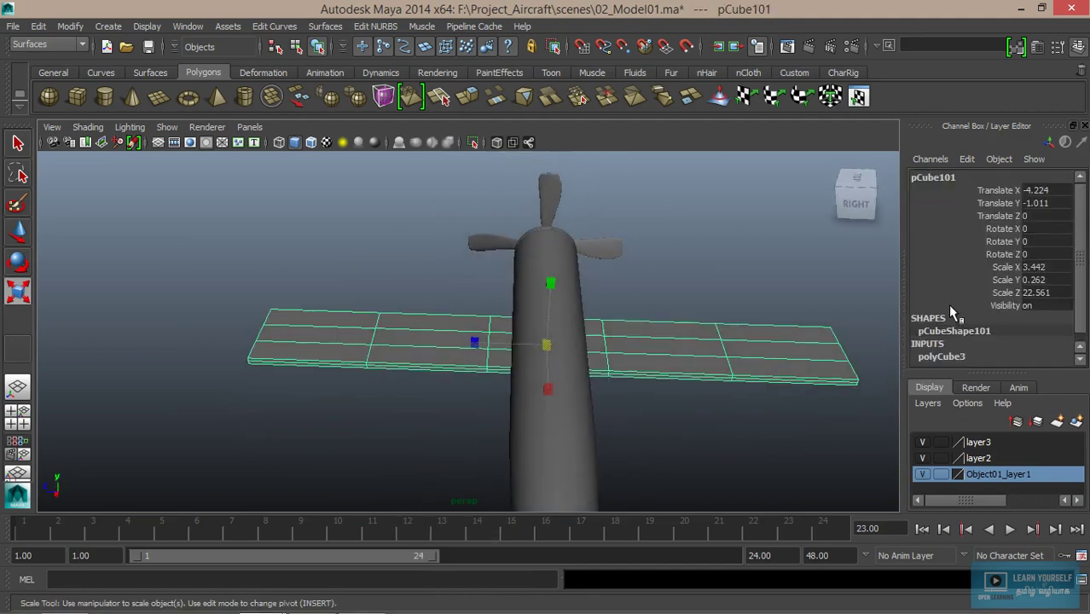
pyautogui.scroll(-1, 955, 322)
pyautogui.click(953, 350)
pyautogui.scroll(-3, 971, 332)
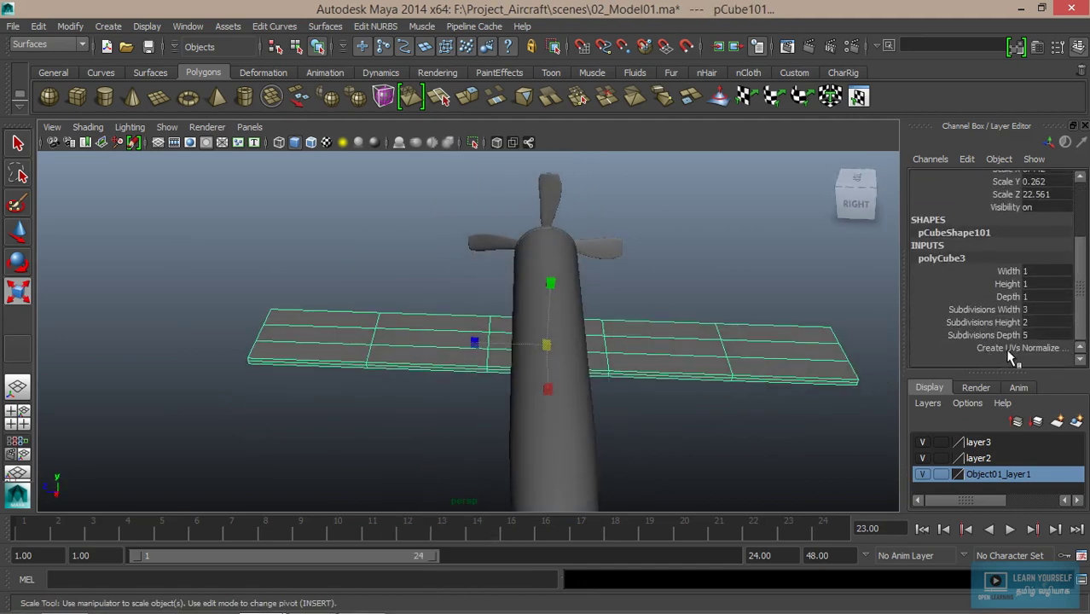
pyautogui.doubleClick(1033, 335)
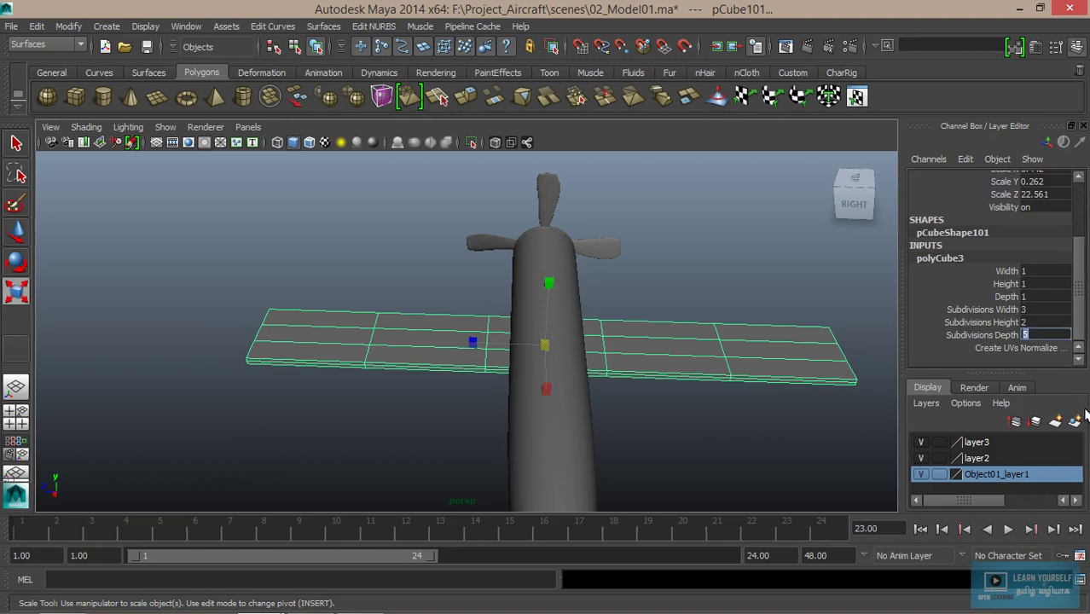
pyautogui.write('6')
# - Commit 6 depth subdivisions, then delete all faces of the wing's left half
pyautogui.press('Return')
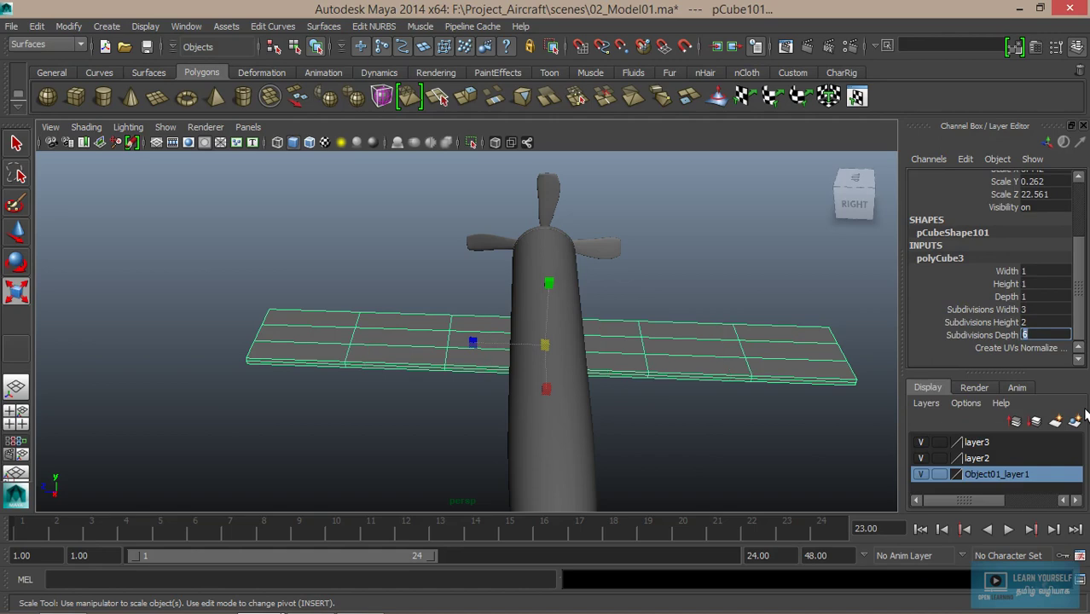
pyautogui.moveTo(628, 477)
pyautogui.keyDown('alt'); pyautogui.mouseDown()
pyautogui.moveTo(642, 261)
pyautogui.moveTo(642, 311)
pyautogui.moveTo(434, 397)
pyautogui.mouseUp(); pyautogui.keyUp('alt')
pyautogui.moveTo(434, 397); pyautogui.dragTo(419, 287, button='right')
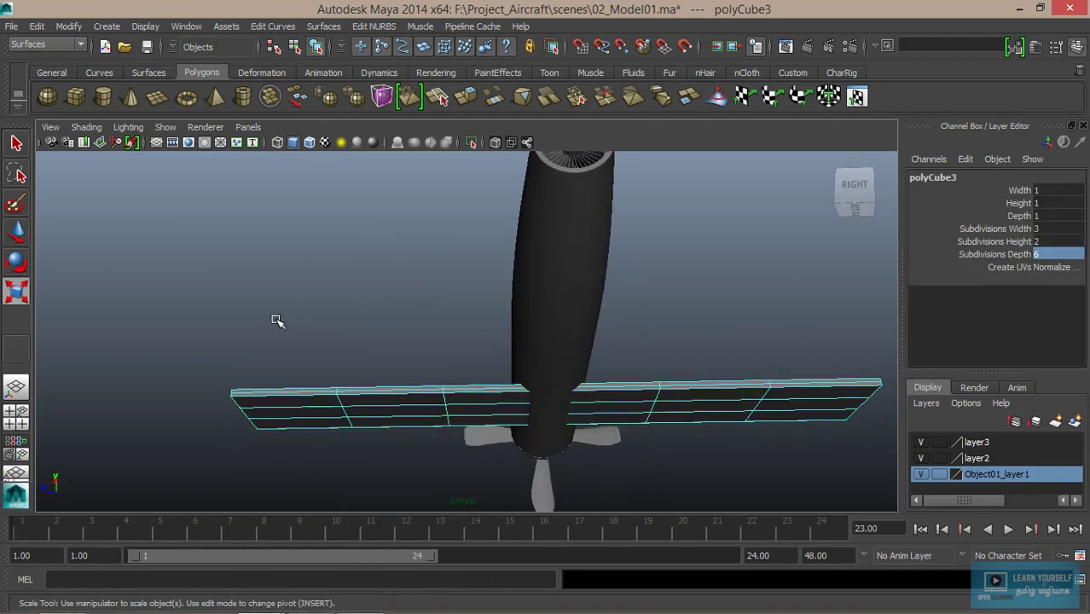
pyautogui.moveTo(168, 303)
pyautogui.mouseDown()
pyautogui.moveTo(413, 475)
pyautogui.moveTo(487, 483)
pyautogui.moveTo(608, 419)
pyautogui.moveTo(448, 453)
pyautogui.moveTo(312, 428)
pyautogui.moveTo(615, 301)
pyautogui.mouseUp()
pyautogui.press('Delete')
# - Enter vertex mode and maximise the Top view, zoomed in on the half-wing
pyautogui.scroll(5, 570, 339)
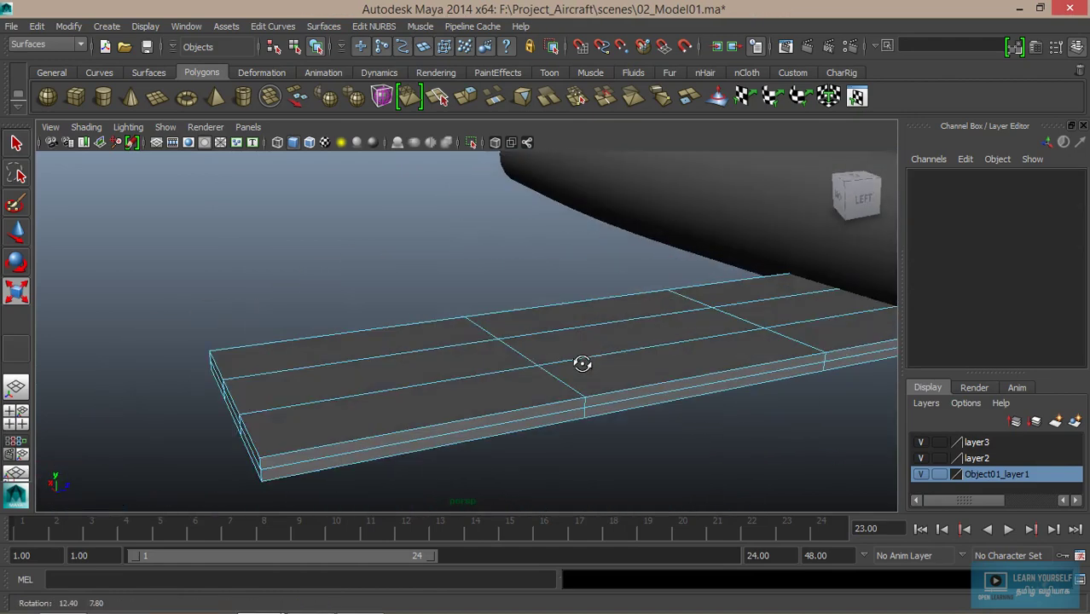
pyautogui.keyDown('alt'); pyautogui.moveTo(601, 354); pyautogui.dragTo(610, 317, button='middle'); pyautogui.keyUp('alt')
pyautogui.moveTo(451, 334); pyautogui.dragTo(386, 250, button='right')
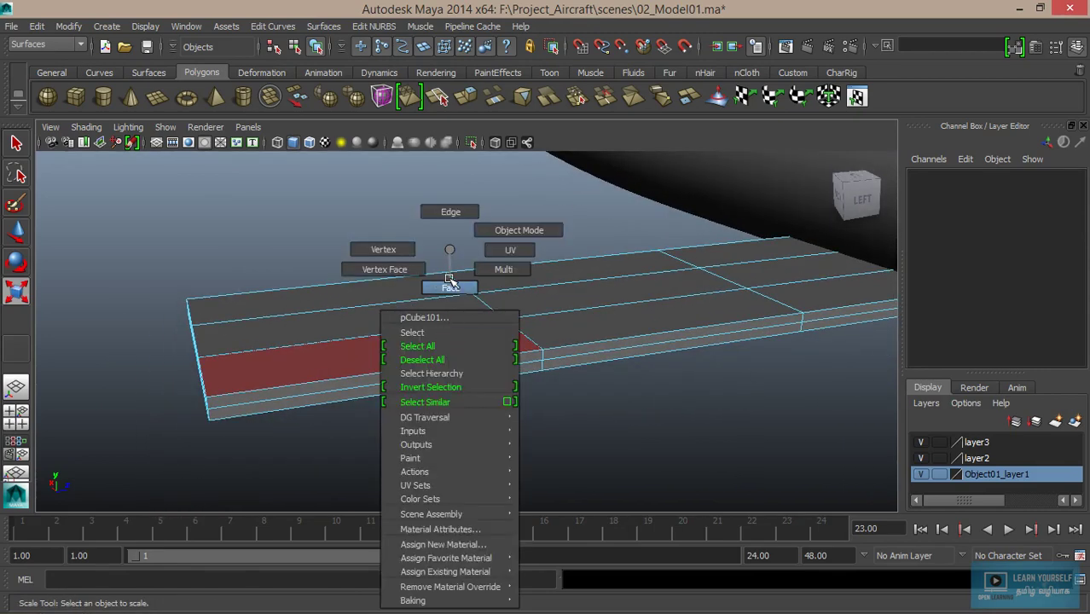
pyautogui.moveTo(382, 262)
pyautogui.keyDown('alt'); pyautogui.mouseDown()
pyautogui.moveTo(409, 373)
pyautogui.moveTo(521, 457)
pyautogui.moveTo(484, 384)
pyautogui.mouseUp(); pyautogui.keyUp('alt')
pyautogui.keyDown('alt'); pyautogui.moveTo(484, 385); pyautogui.dragTo(368, 311, button='middle'); pyautogui.keyUp('alt')
pyautogui.press('space')
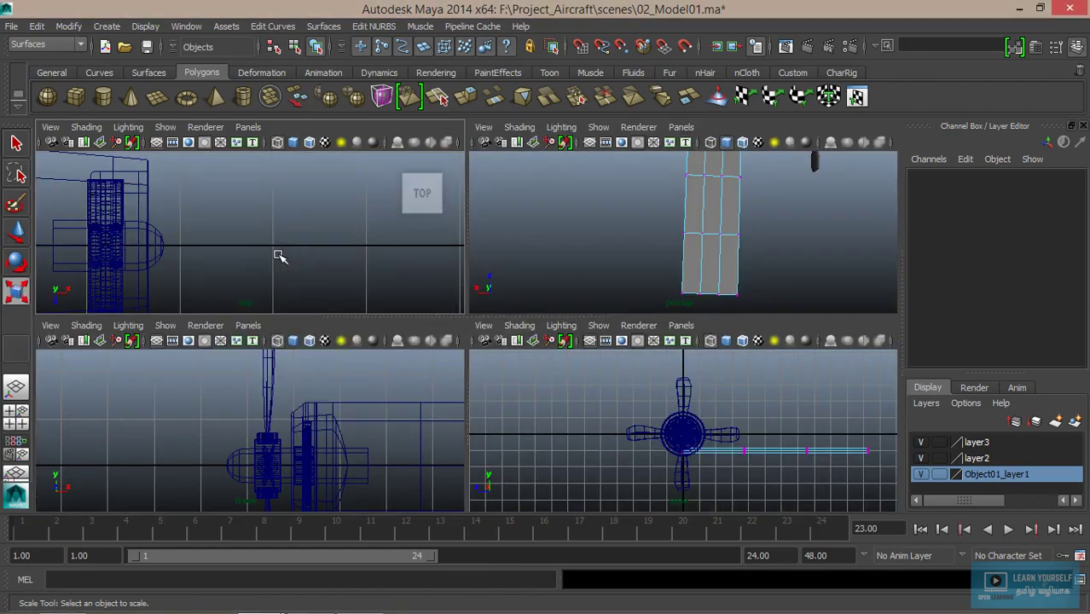
pyautogui.press('space')
pyautogui.scroll(-5, 905, 300)
pyautogui.scroll(2, 567, 295)
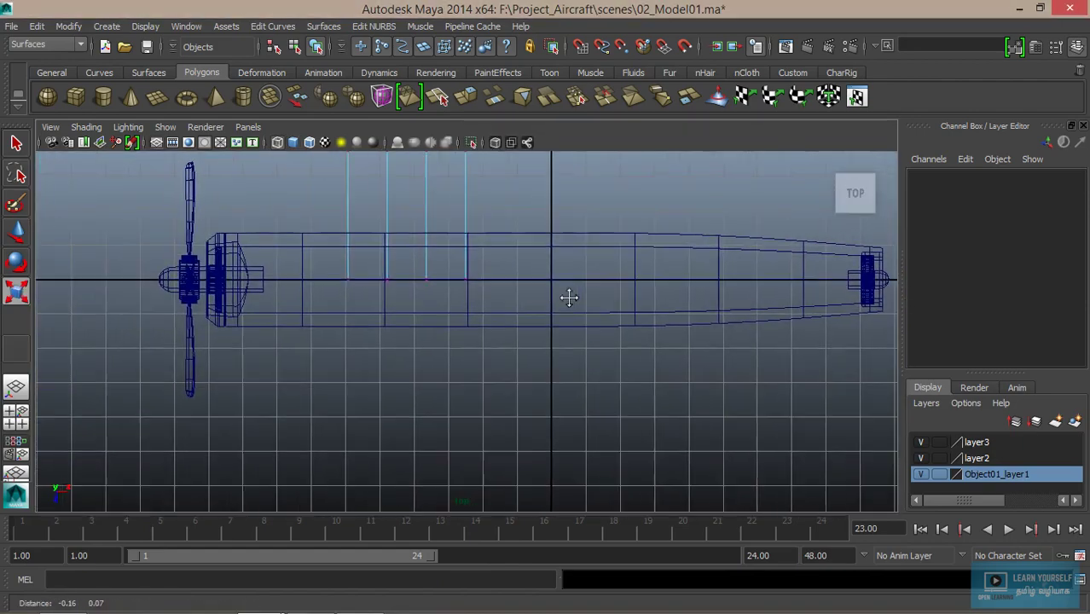
pyautogui.scroll(3, 591, 382)
pyautogui.keyDown('alt'); pyautogui.moveTo(414, 218); pyautogui.dragTo(414, 394, button='middle'); pyautogui.keyUp('alt')
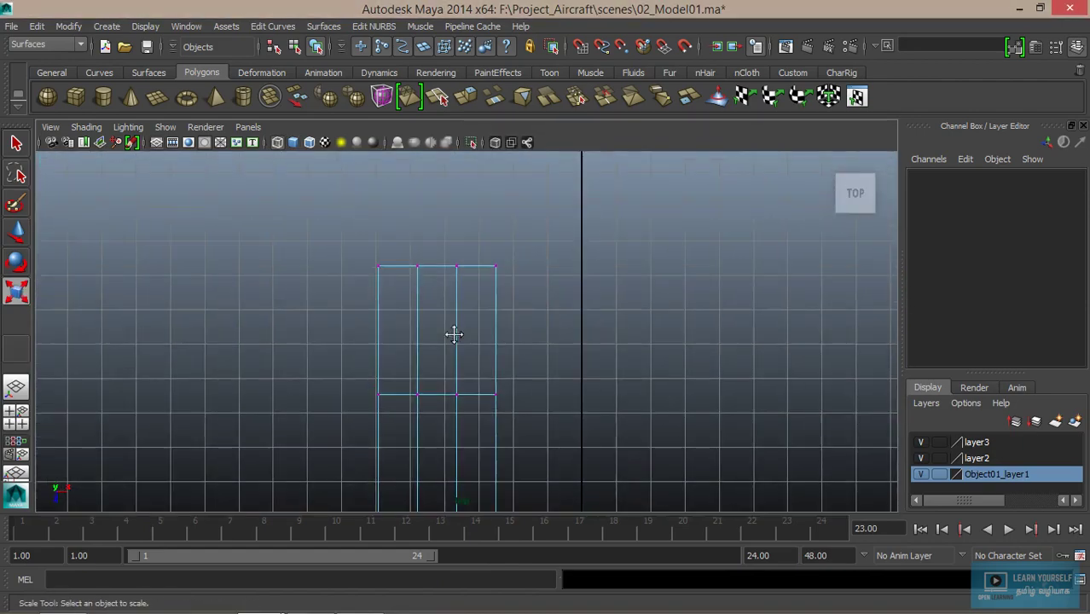
pyautogui.keyDown('alt'); pyautogui.moveTo(453, 334); pyautogui.dragTo(673, 382, button='right'); pyautogui.keyUp('alt')
# - Pull the wingtip's left and right corner vertices inward to chamfer the tip
pyautogui.moveTo(378, 276); pyautogui.dragTo(378, 276)
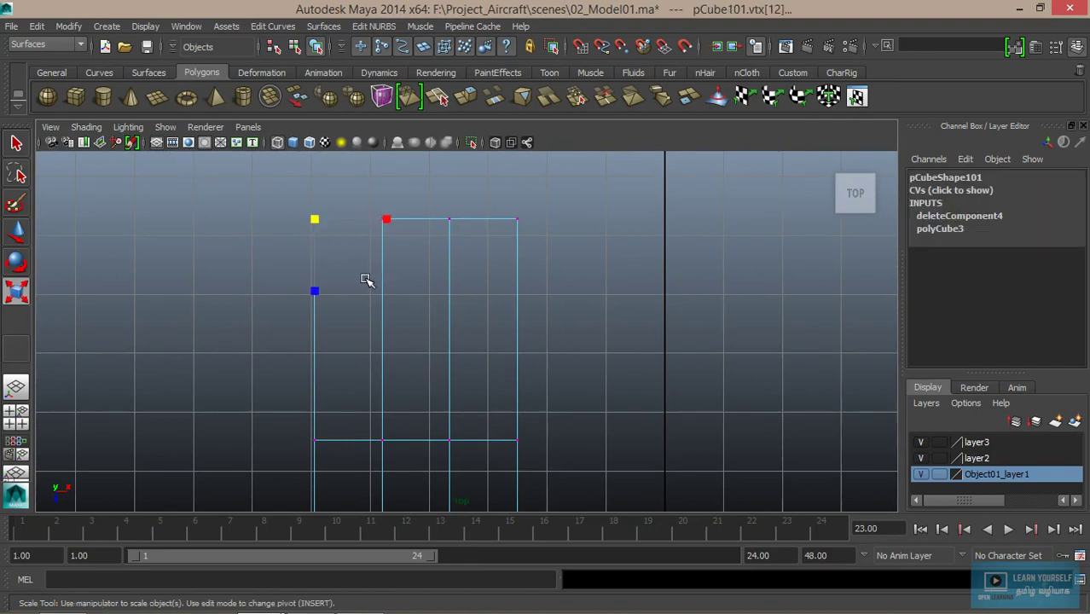
pyautogui.press('w')
pyautogui.moveTo(314, 218); pyautogui.dragTo(320, 243)
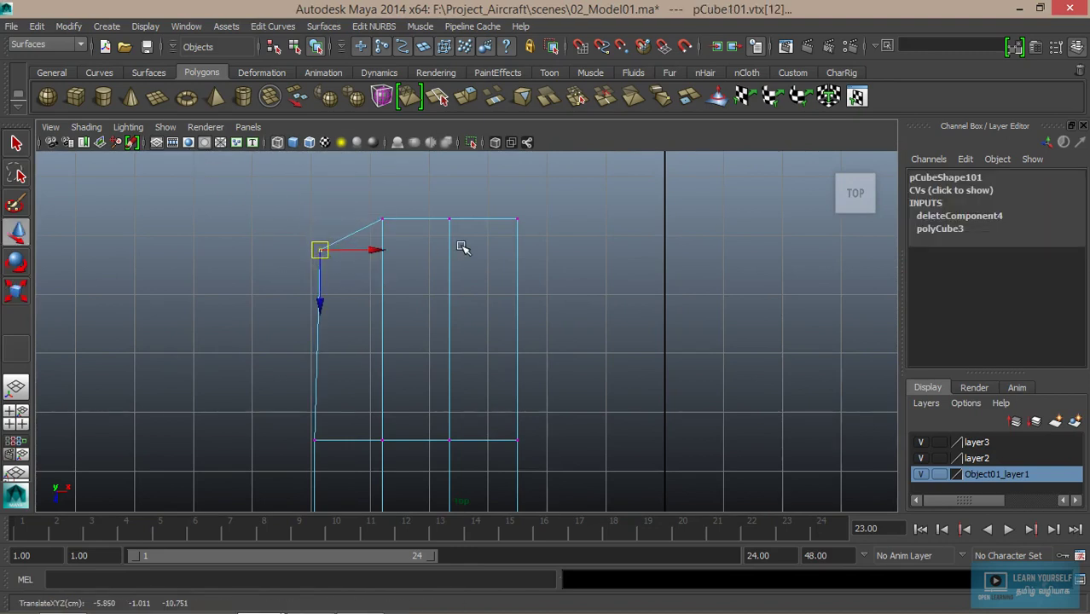
pyautogui.click(517, 219)
pyautogui.moveTo(517, 219); pyautogui.dragTo(514, 257)
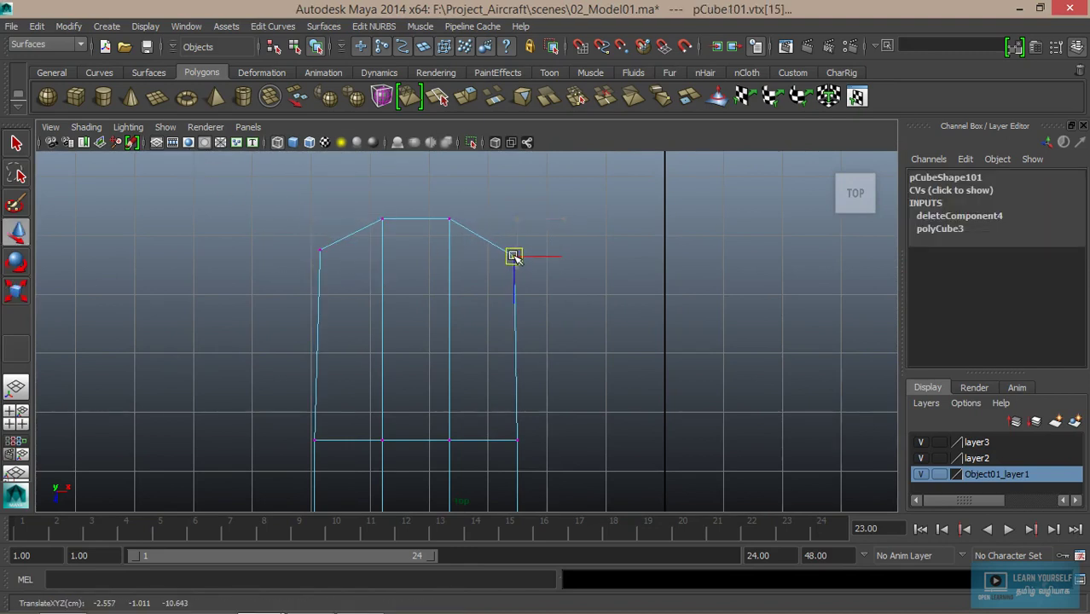
pyautogui.keyDown('alt'); pyautogui.moveTo(448, 274); pyautogui.dragTo(478, 282, button='middle'); pyautogui.keyUp('alt')
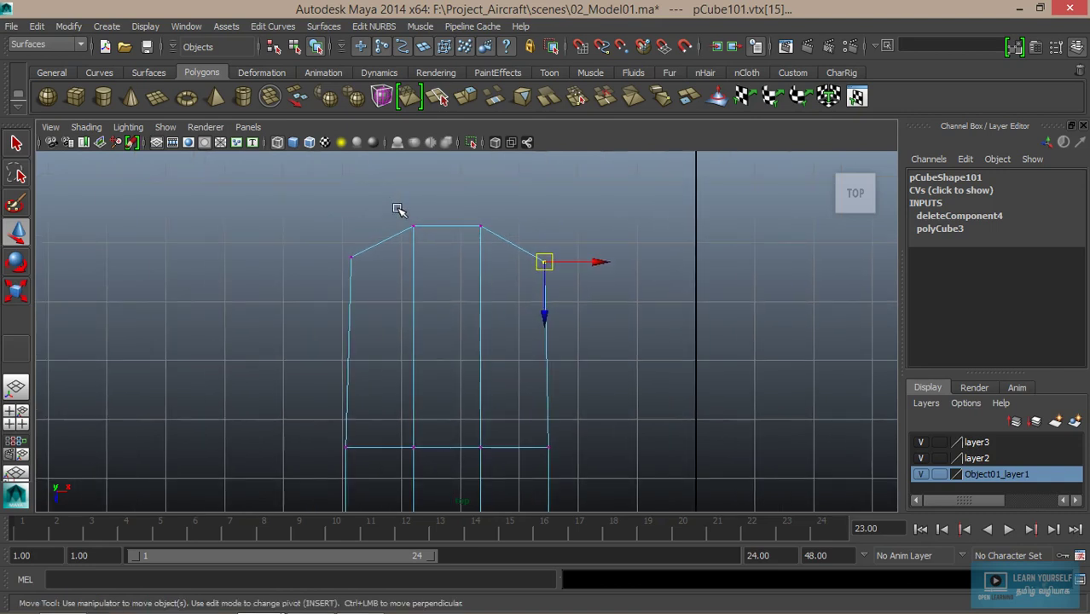
pyautogui.moveTo(395, 208); pyautogui.dragTo(434, 247)
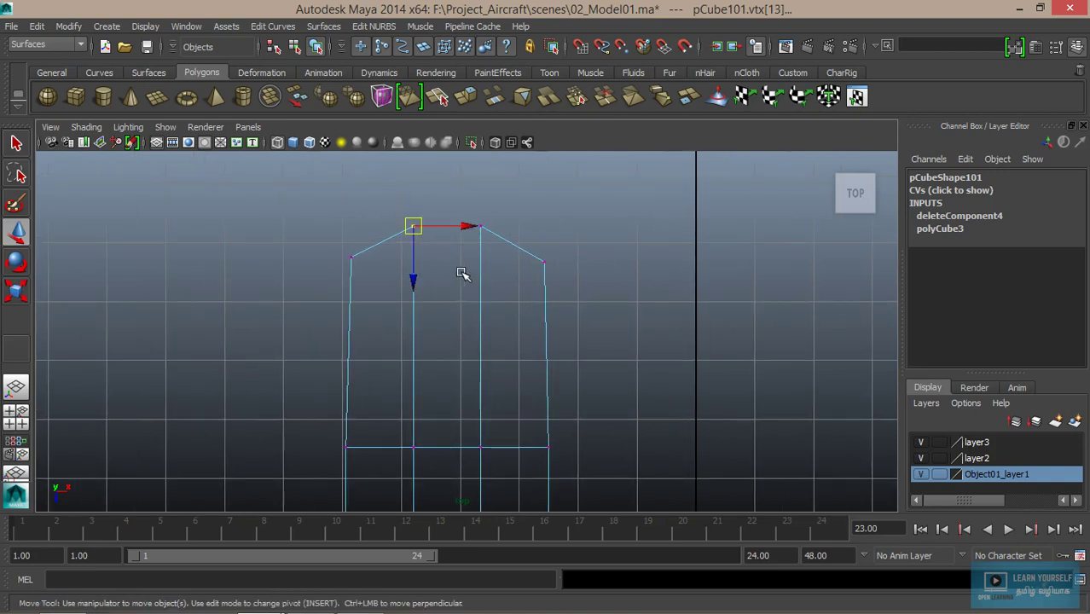
pyautogui.keyDown('alt'); pyautogui.moveTo(500, 325); pyautogui.dragTo(502, 280, button='middle'); pyautogui.keyUp('alt')
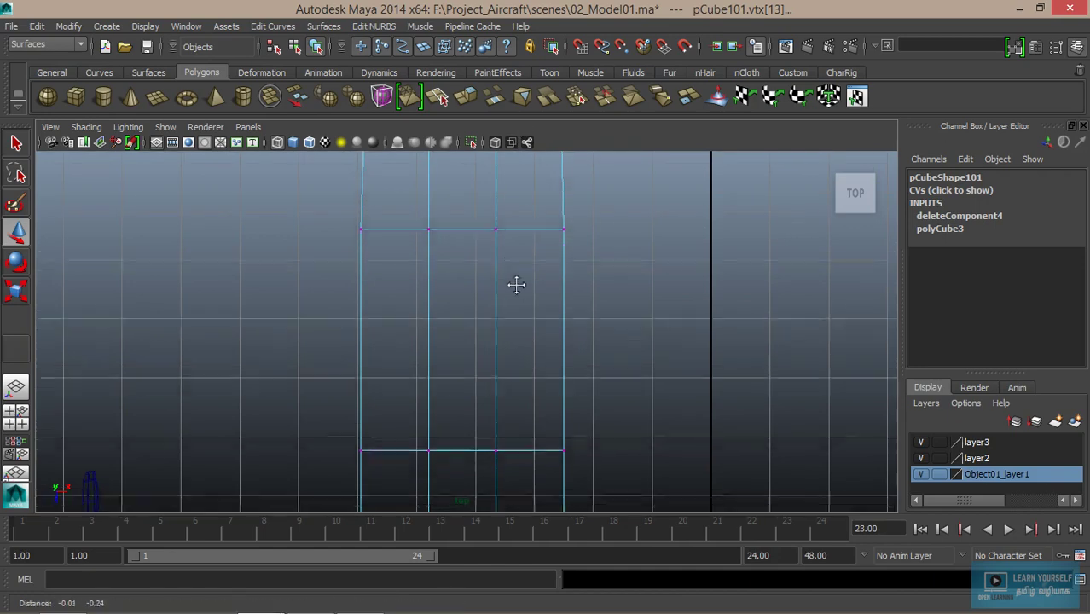
pyautogui.press('space')
pyautogui.press('space')
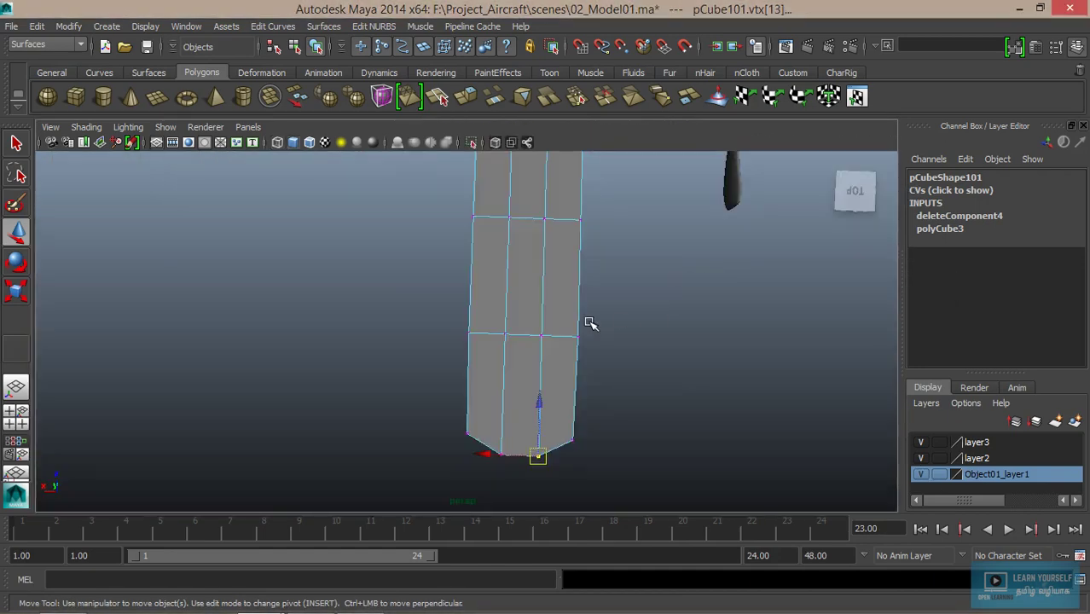
pyautogui.moveTo(588, 323)
pyautogui.keyDown('alt'); pyautogui.mouseDown()
pyautogui.moveTo(493, 243)
pyautogui.moveTo(409, 260)
pyautogui.moveTo(499, 307)
pyautogui.moveTo(730, 297)
pyautogui.moveTo(338, 235)
pyautogui.moveTo(457, 306)
pyautogui.moveTo(523, 306)
pyautogui.moveTo(626, 332)
pyautogui.moveTo(428, 302)
pyautogui.moveTo(424, 315)
pyautogui.mouseUp(); pyautogui.keyUp('alt')
# - Stretch the selected tip vertices vertically, undoing an accidental fuselage selection
pyautogui.click(711, 365)
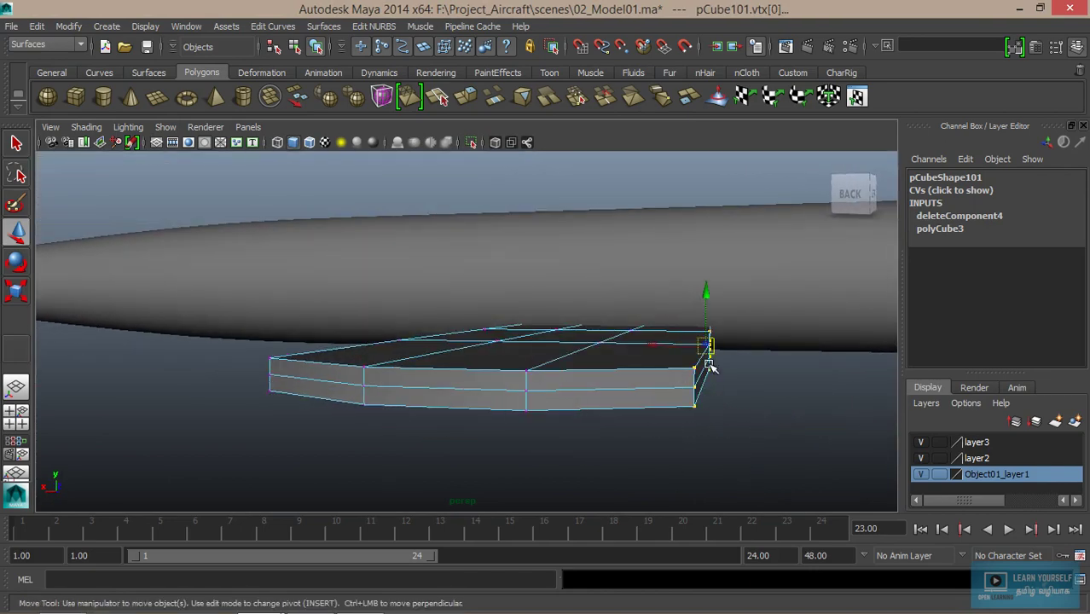
pyautogui.press('r')
pyautogui.moveTo(703, 277)
pyautogui.mouseDown()
pyautogui.moveTo(708, 240)
pyautogui.moveTo(720, 232)
pyautogui.mouseUp()
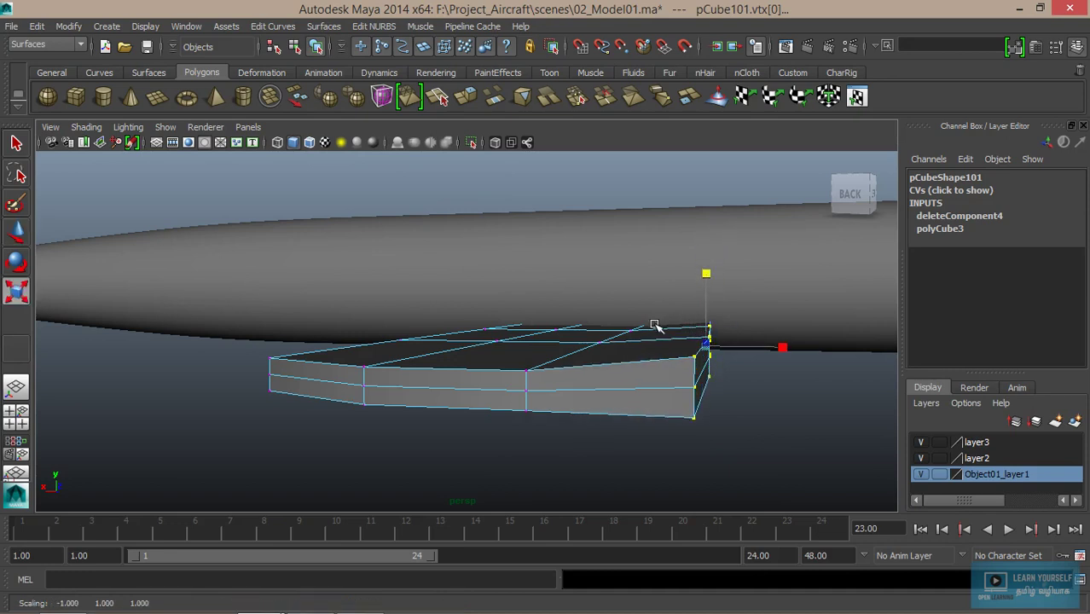
pyautogui.moveTo(654, 325)
pyautogui.keyDown('alt'); pyautogui.mouseDown()
pyautogui.moveTo(679, 319)
pyautogui.moveTo(671, 325)
pyautogui.mouseUp(); pyautogui.keyUp('alt')
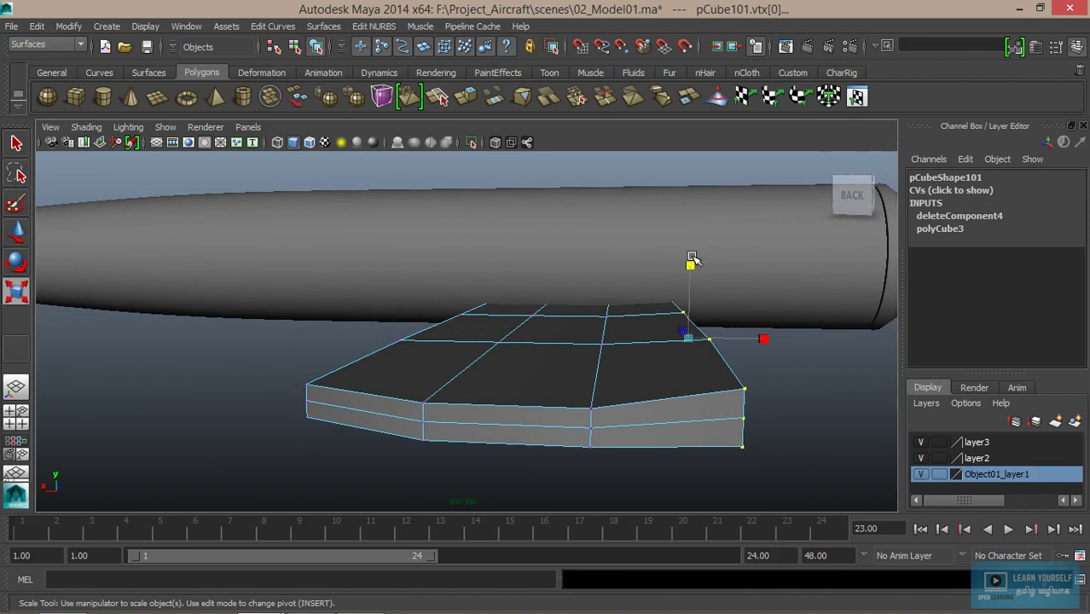
pyautogui.click(688, 262)
pyautogui.hotkey('ctrl', 'z')
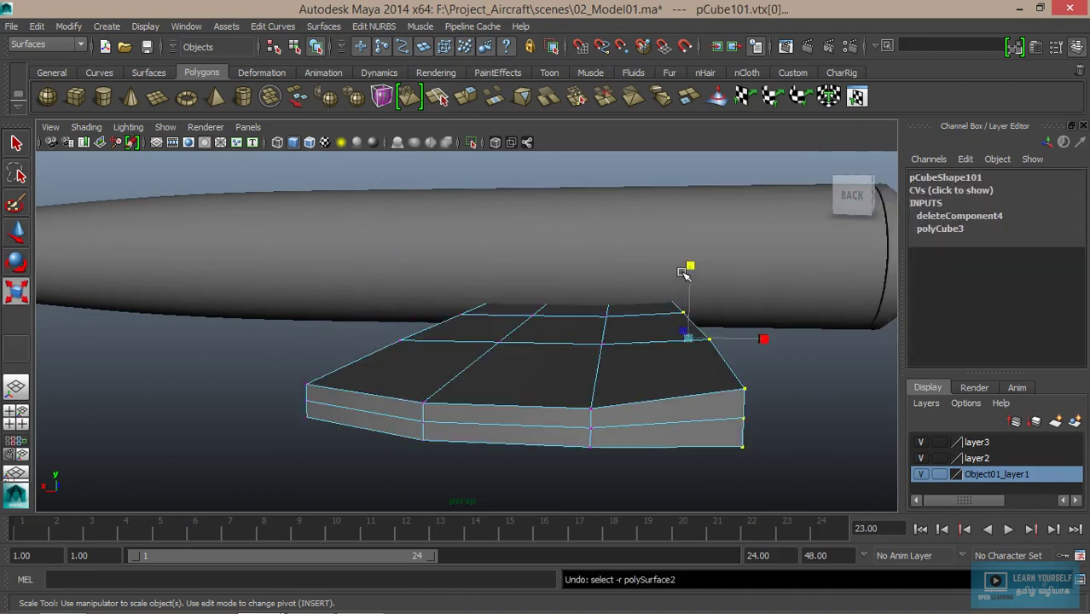
# - Scale the middle vertex column to 1.086 in height and leave vertex mode
pyautogui.moveTo(564, 282); pyautogui.dragTo(621, 471)
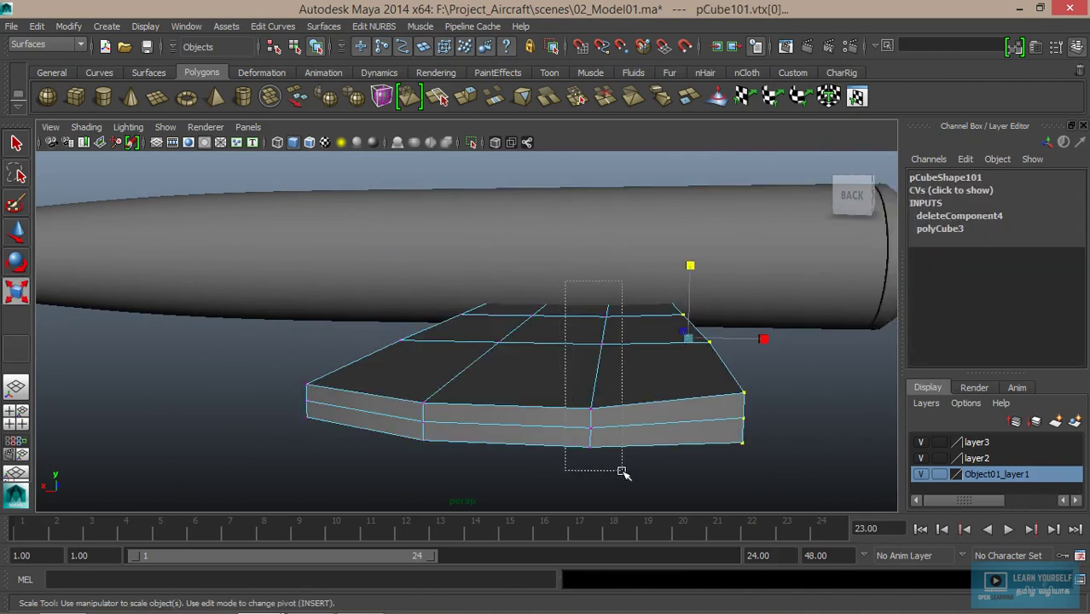
pyautogui.keyDown('alt'); pyautogui.moveTo(616, 396); pyautogui.dragTo(616, 365); pyautogui.keyUp('alt')
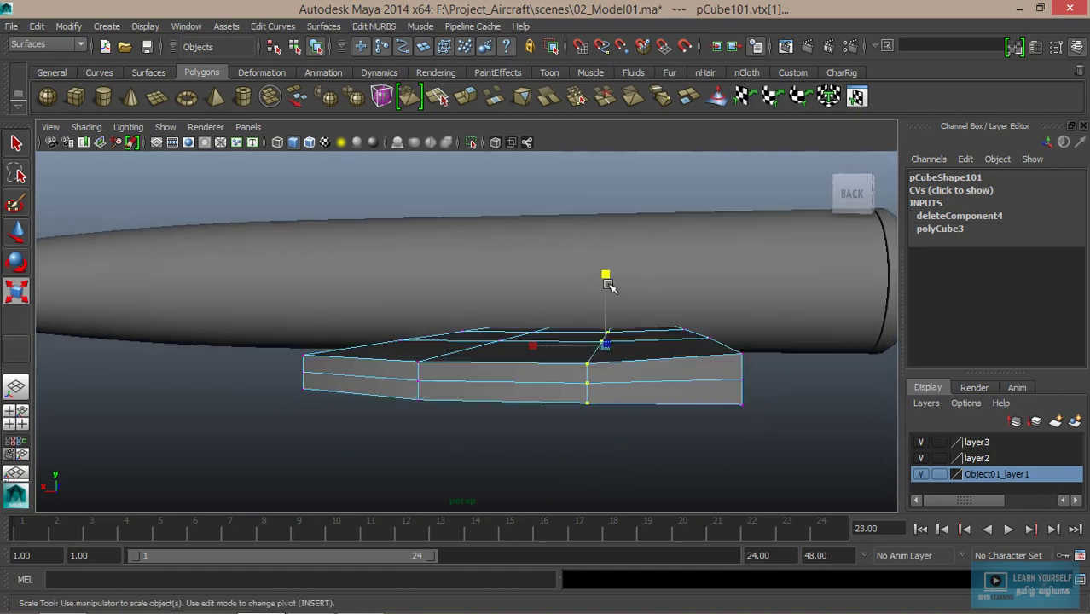
pyautogui.moveTo(605, 279); pyautogui.dragTo(603, 272)
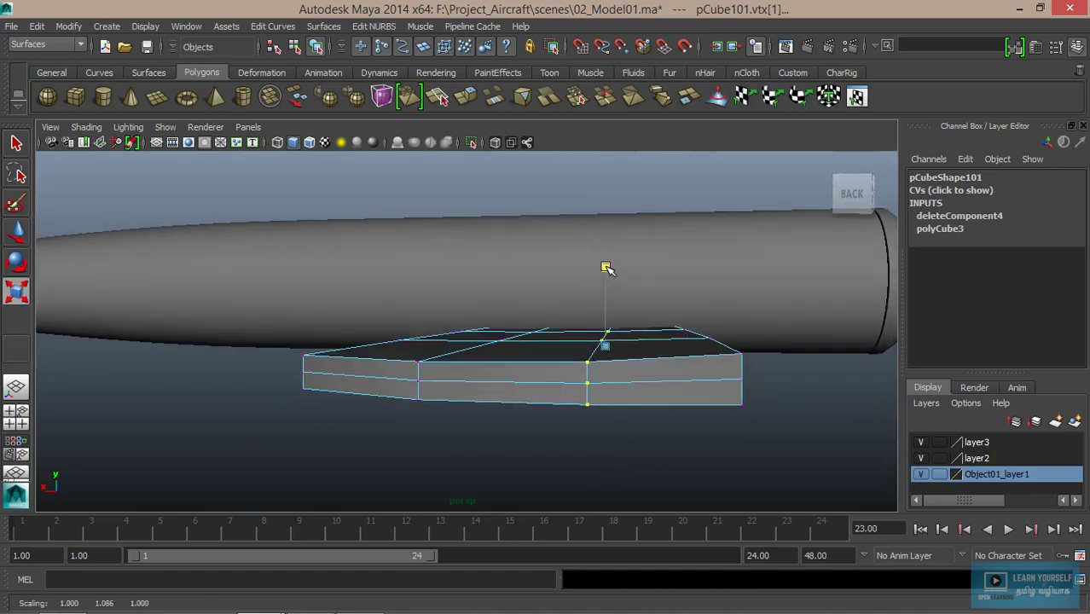
pyautogui.moveTo(606, 268)
pyautogui.keyDown('alt'); pyautogui.mouseDown()
pyautogui.moveTo(567, 435)
pyautogui.moveTo(637, 438)
pyautogui.mouseUp(); pyautogui.keyUp('alt')
pyautogui.rightClick(517, 250)
# - Reselect the wing in Object Mode, then select its middle face for the flap
pyautogui.click(600, 233)
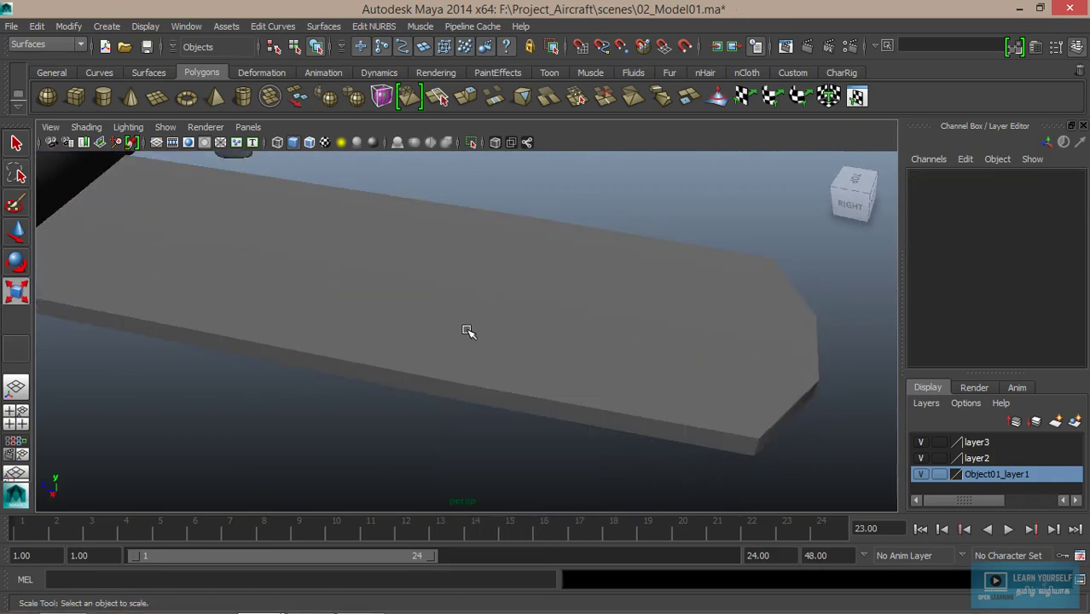
pyautogui.click(466, 331)
pyautogui.moveTo(432, 384)
pyautogui.keyDown('alt'); pyautogui.mouseDown()
pyautogui.moveTo(279, 286)
pyautogui.moveTo(396, 332)
pyautogui.moveTo(377, 370)
pyautogui.moveTo(373, 254)
pyautogui.moveTo(379, 371)
pyautogui.mouseUp(); pyautogui.keyUp('alt')
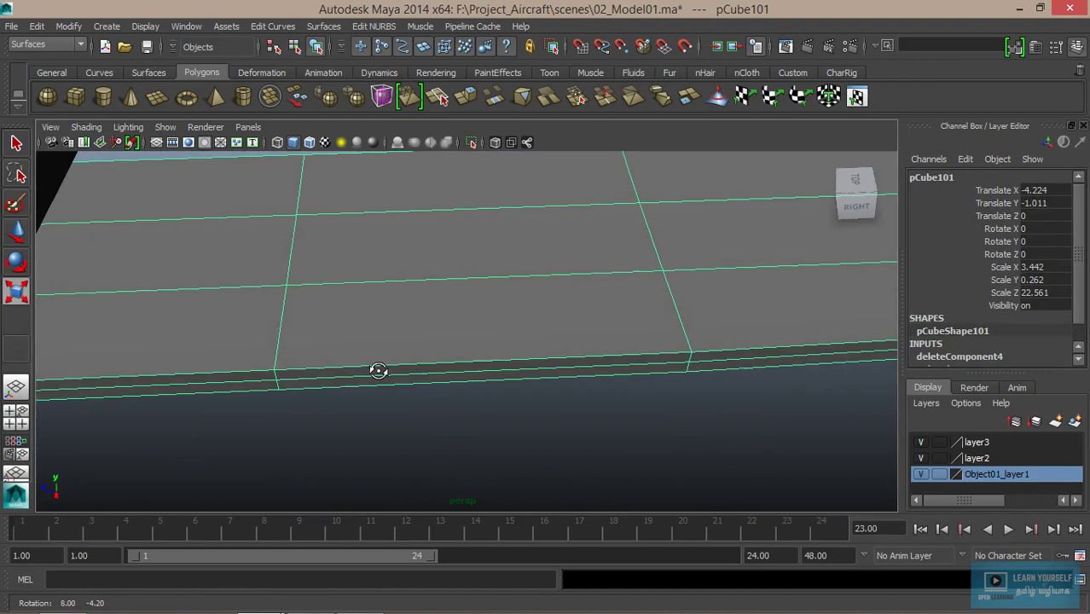
pyautogui.moveTo(419, 249); pyautogui.dragTo(424, 290, button='right')
pyautogui.click(420, 334)
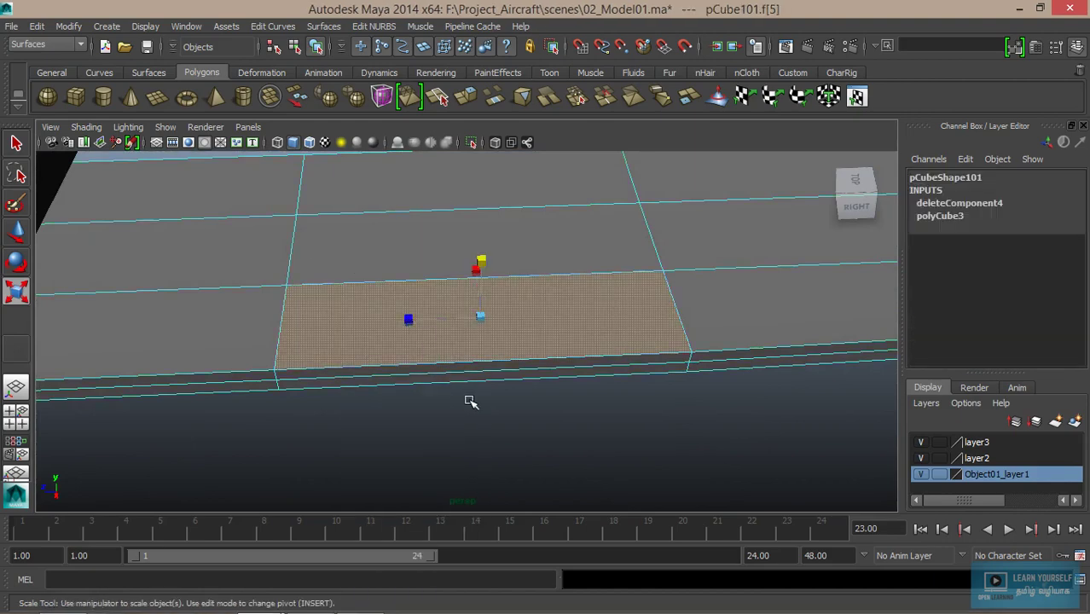
pyautogui.keyDown('alt'); pyautogui.moveTo(563, 418); pyautogui.dragTo(547, 413); pyautogui.keyUp('alt')
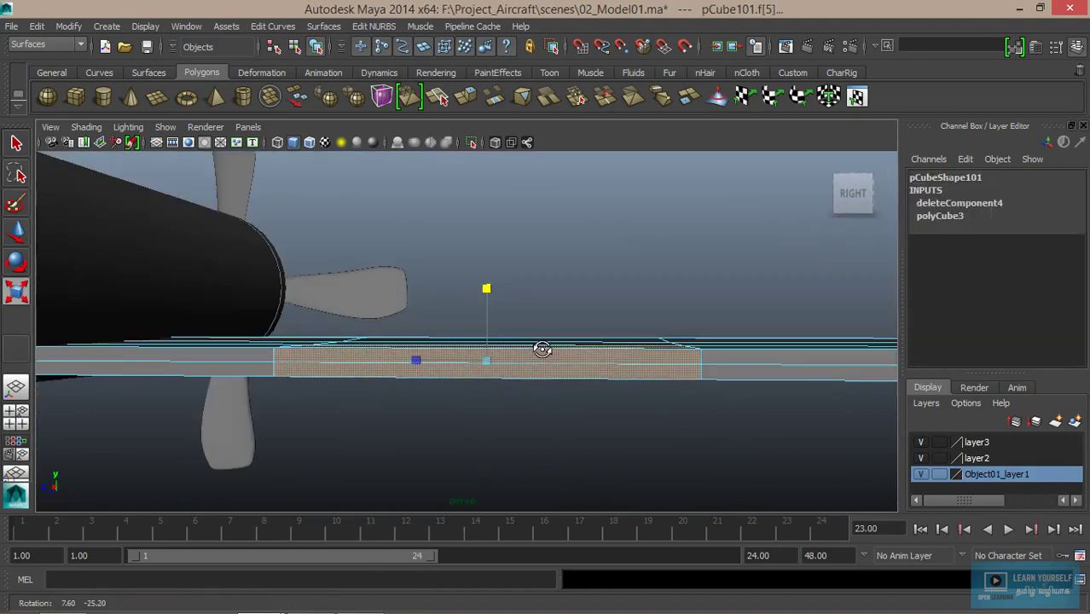
pyautogui.scroll(-2, 460, 341)
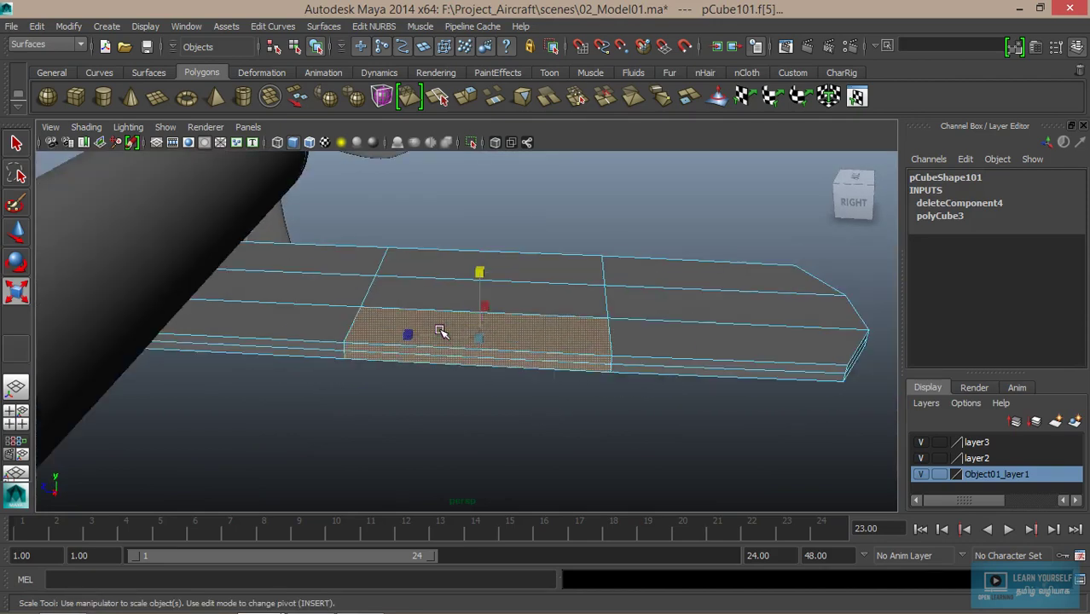
pyautogui.keyDown('alt'); pyautogui.moveTo(397, 254); pyautogui.dragTo(436, 252); pyautogui.keyUp('alt')
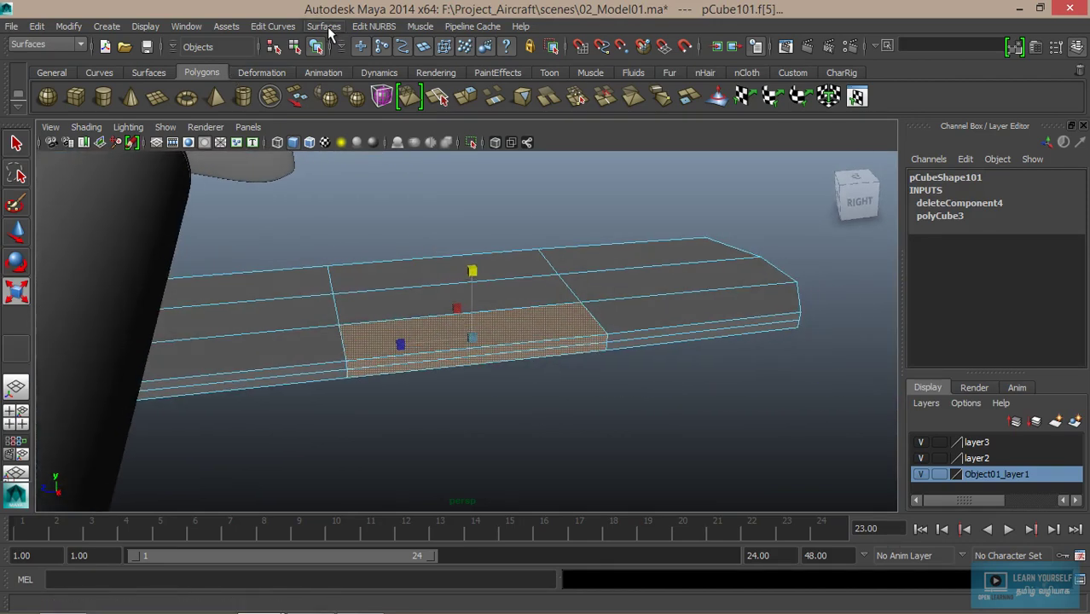
# - Switch to the Polygons menu set and show the Edit Mesh commands
pyautogui.click(273, 26)
pyautogui.click(47, 44)
pyautogui.click(62, 70)
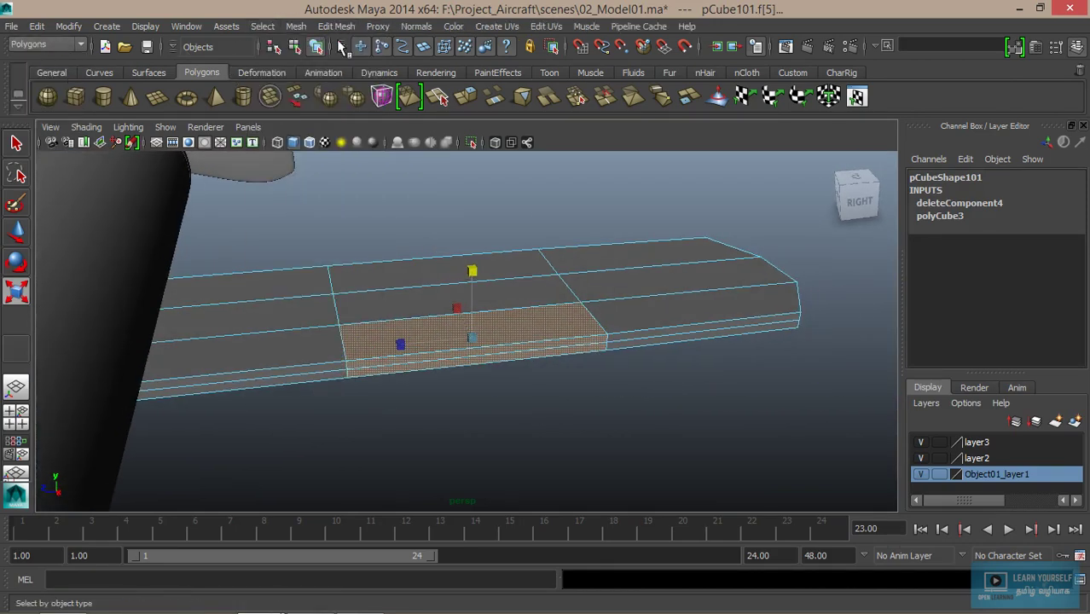
pyautogui.click(350, 29)
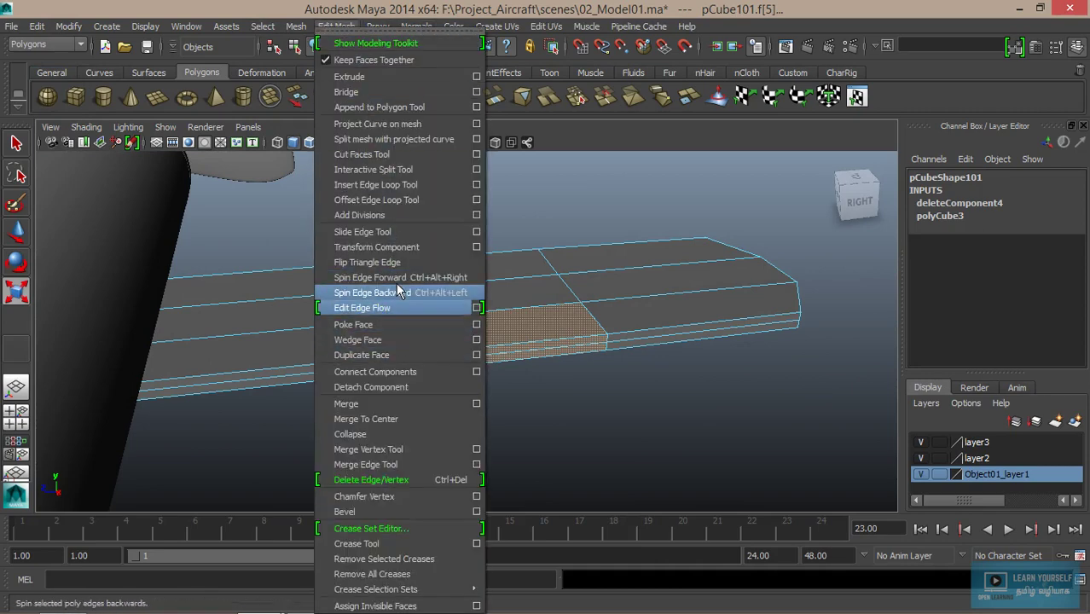
# - Duplicate the selected face into a separate flap piece and shift it along an axis
pyautogui.click(382, 355)
pyautogui.keyDown('alt'); pyautogui.moveTo(469, 359); pyautogui.dragTo(486, 357); pyautogui.keyUp('alt')
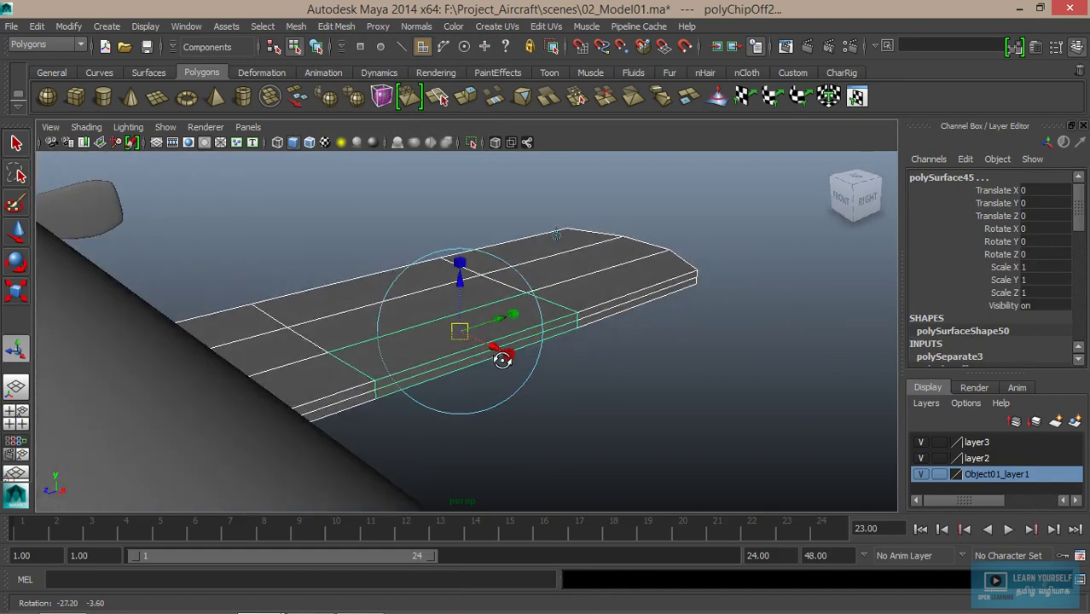
pyautogui.moveTo(459, 296)
pyautogui.keyDown('alt'); pyautogui.mouseDown(button='right')
pyautogui.moveTo(557, 324)
pyautogui.moveTo(522, 311)
pyautogui.mouseUp(button='right'); pyautogui.keyUp('alt')
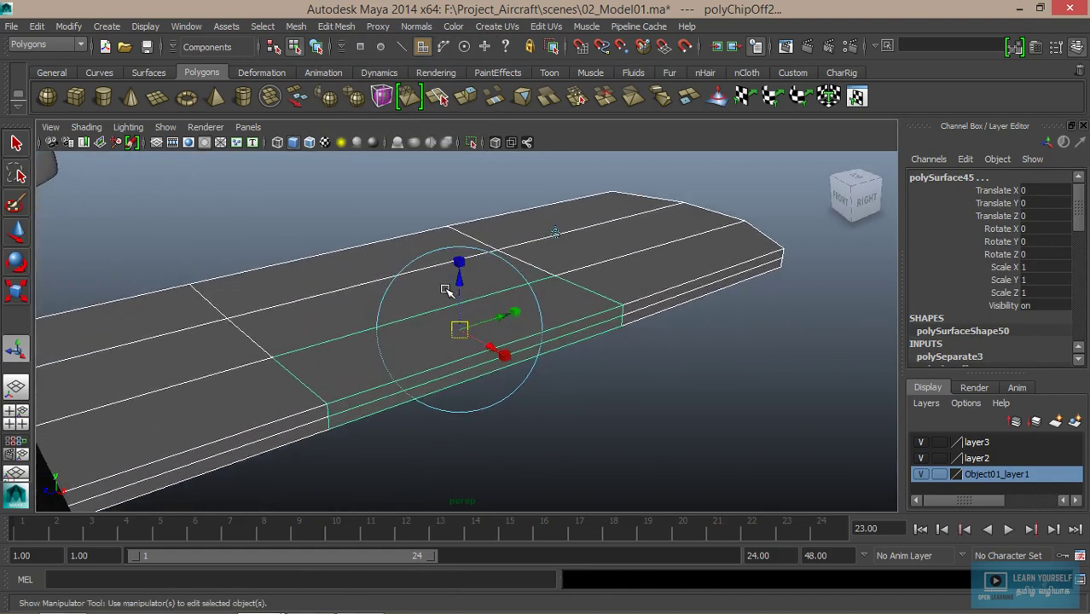
pyautogui.moveTo(456, 284)
pyautogui.mouseDown()
pyautogui.moveTo(499, 328)
pyautogui.moveTo(554, 319)
pyautogui.moveTo(470, 340)
pyautogui.moveTo(337, 251)
pyautogui.mouseUp()
# - Return to Object Mode, clear the selection and inspect the wing from below
pyautogui.moveTo(337, 251); pyautogui.dragTo(389, 229, button='right')
pyautogui.moveTo(322, 263)
pyautogui.keyDown('alt'); pyautogui.mouseDown()
pyautogui.moveTo(509, 370)
pyautogui.moveTo(467, 361)
pyautogui.mouseUp(); pyautogui.keyUp('alt')
pyautogui.scroll(-2, 457, 361)
pyautogui.scroll(-3, 450, 366)
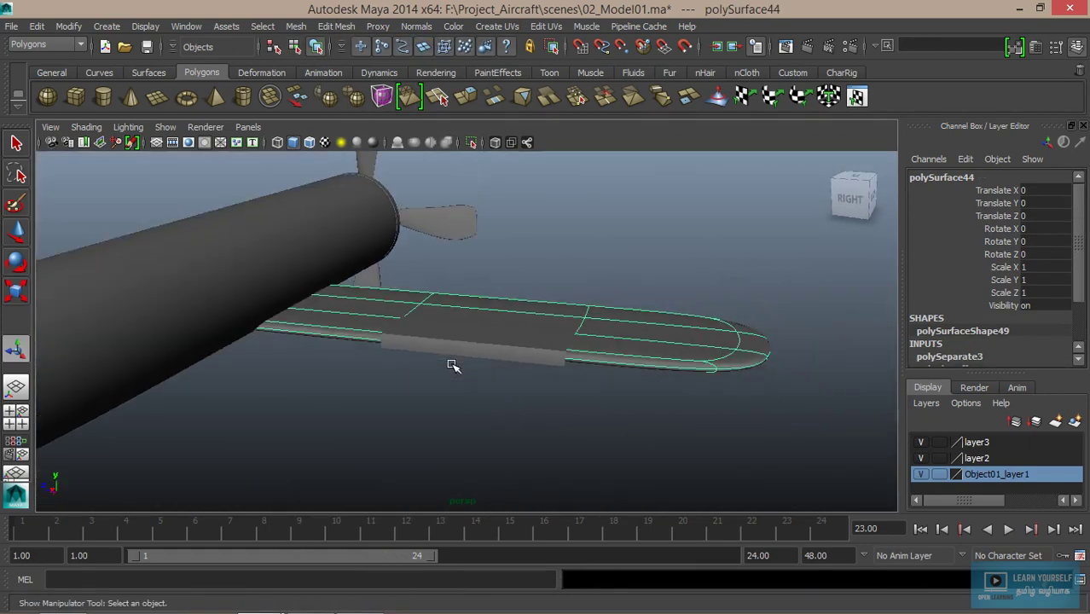
pyautogui.click(450, 417)
pyautogui.moveTo(450, 417)
pyautogui.keyDown('alt'); pyautogui.mouseDown()
pyautogui.moveTo(569, 419)
pyautogui.moveTo(460, 433)
pyautogui.moveTo(389, 389)
pyautogui.moveTo(430, 304)
pyautogui.moveTo(670, 428)
pyautogui.moveTo(597, 358)
pyautogui.mouseUp(); pyautogui.keyUp('alt')
pyautogui.scroll(2, 650, 424)
# - Extrude the flap piece's faces downward into a thicker solid slab
pyautogui.click(478, 288)
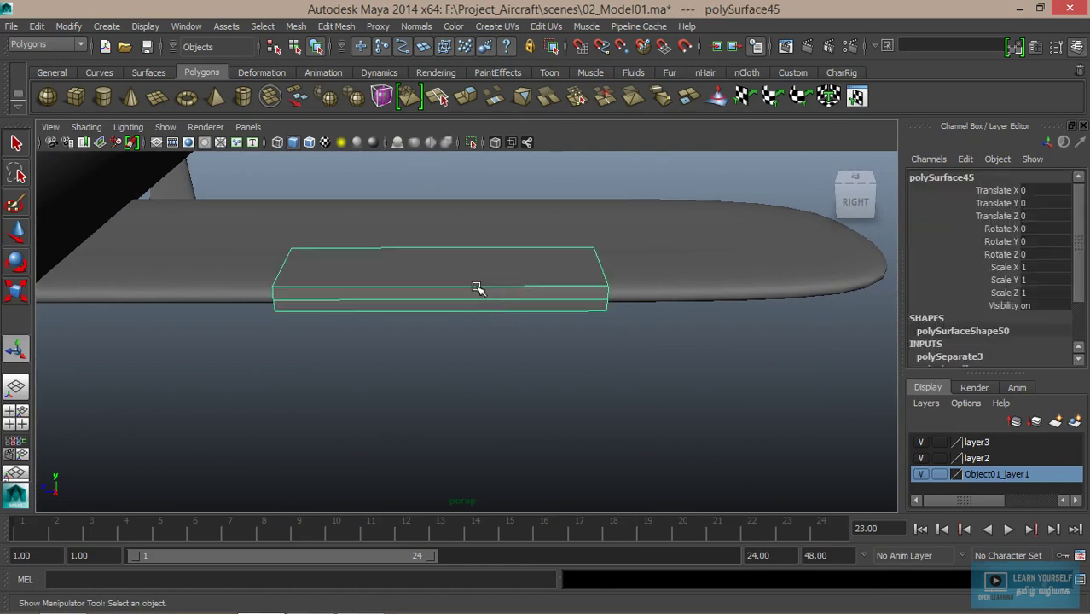
pyautogui.moveTo(475, 316)
pyautogui.keyDown('alt'); pyautogui.mouseDown()
pyautogui.moveTo(356, 340)
pyautogui.moveTo(419, 348)
pyautogui.moveTo(465, 394)
pyautogui.moveTo(579, 402)
pyautogui.moveTo(531, 391)
pyautogui.mouseUp(); pyautogui.keyUp('alt')
pyautogui.click(579, 402)
pyautogui.click(468, 345)
pyautogui.moveTo(467, 346)
pyautogui.keyDown('alt'); pyautogui.mouseDown()
pyautogui.moveTo(536, 377)
pyautogui.moveTo(459, 370)
pyautogui.moveTo(467, 353)
pyautogui.moveTo(502, 351)
pyautogui.moveTo(434, 331)
pyautogui.moveTo(408, 370)
pyautogui.moveTo(452, 377)
pyautogui.moveTo(395, 360)
pyautogui.moveTo(547, 382)
pyautogui.moveTo(496, 384)
pyautogui.moveTo(498, 363)
pyautogui.mouseUp(); pyautogui.keyUp('alt')
pyautogui.click(466, 98)
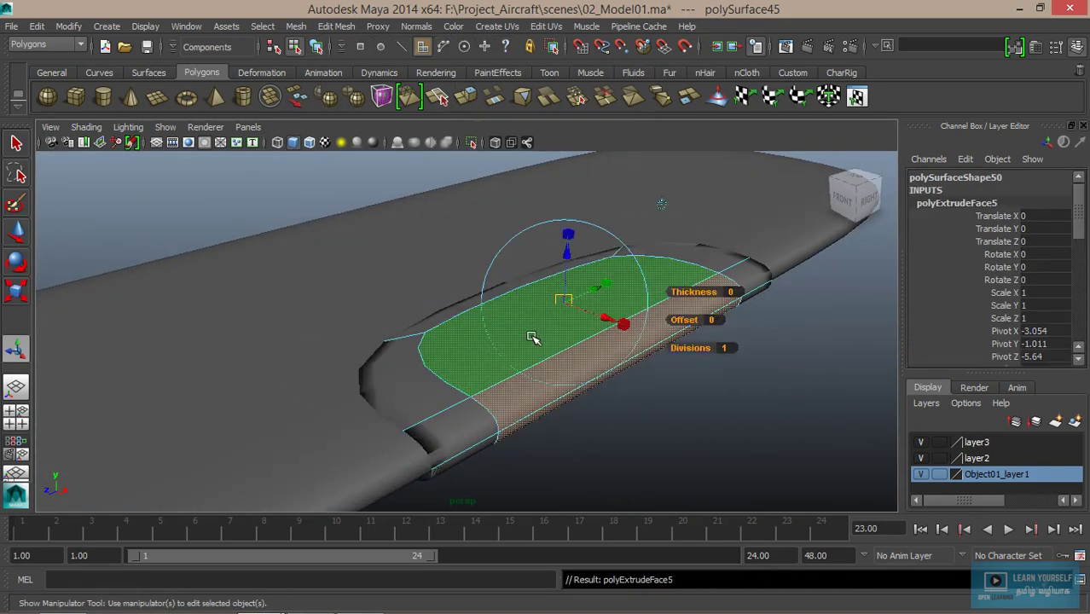
pyautogui.moveTo(534, 358)
pyautogui.keyDown('alt'); pyautogui.mouseDown()
pyautogui.moveTo(567, 333)
pyautogui.moveTo(459, 340)
pyautogui.moveTo(377, 322)
pyautogui.moveTo(452, 341)
pyautogui.moveTo(377, 323)
pyautogui.mouseUp(); pyautogui.keyUp('alt')
pyautogui.moveTo(396, 282); pyautogui.dragTo(388, 289)
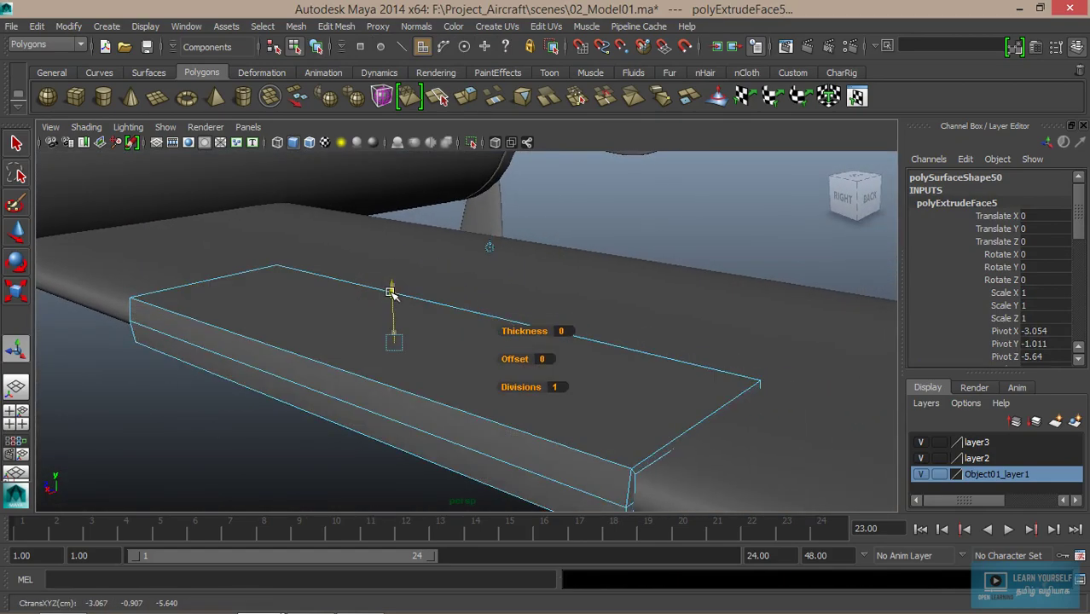
pyautogui.keyDown('alt'); pyautogui.moveTo(405, 333); pyautogui.dragTo(443, 378); pyautogui.keyUp('alt')
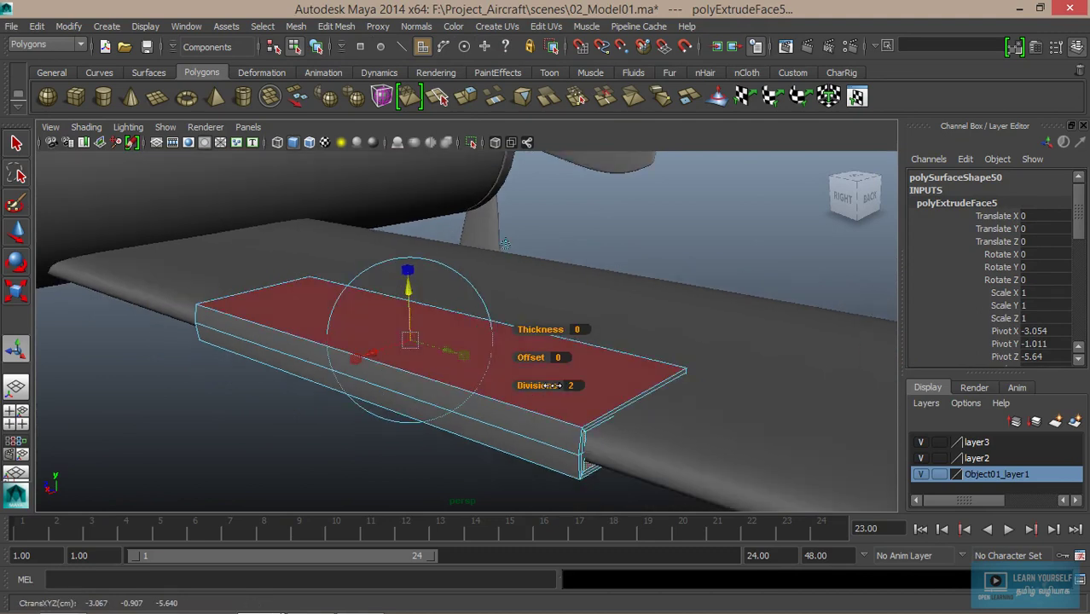
# - Check the flap in smooth preview (3), return to normal display (1), and pick Insert Edge Loop Tool
pyautogui.moveTo(620, 249)
pyautogui.mouseDown(button='right')
pyautogui.moveTo(675, 269)
pyautogui.moveTo(683, 235)
pyautogui.mouseUp(button='right')
pyautogui.press('3')
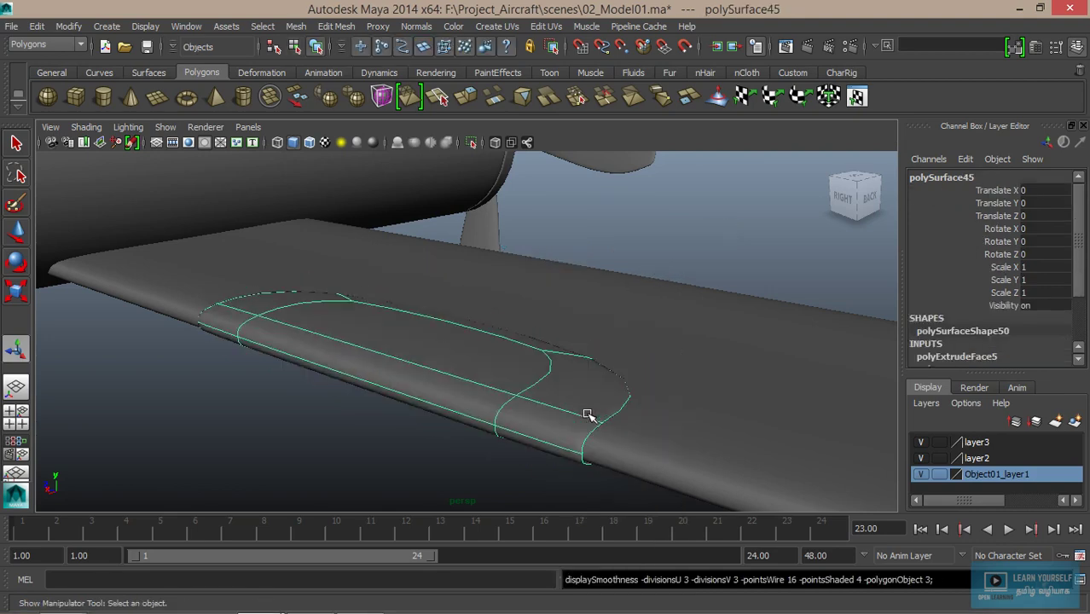
pyautogui.click(684, 203)
pyautogui.moveTo(591, 365)
pyautogui.keyDown('alt'); pyautogui.mouseDown()
pyautogui.moveTo(513, 377)
pyautogui.moveTo(420, 357)
pyautogui.mouseUp(); pyautogui.keyUp('alt')
pyautogui.click(420, 358)
pyautogui.moveTo(342, 379)
pyautogui.keyDown('alt'); pyautogui.mouseDown()
pyautogui.moveTo(489, 394)
pyautogui.moveTo(409, 402)
pyautogui.mouseUp(); pyautogui.keyUp('alt')
pyautogui.keyDown('alt'); pyautogui.moveTo(408, 402); pyautogui.dragTo(510, 417, button='middle'); pyautogui.keyUp('alt')
pyautogui.press('1')
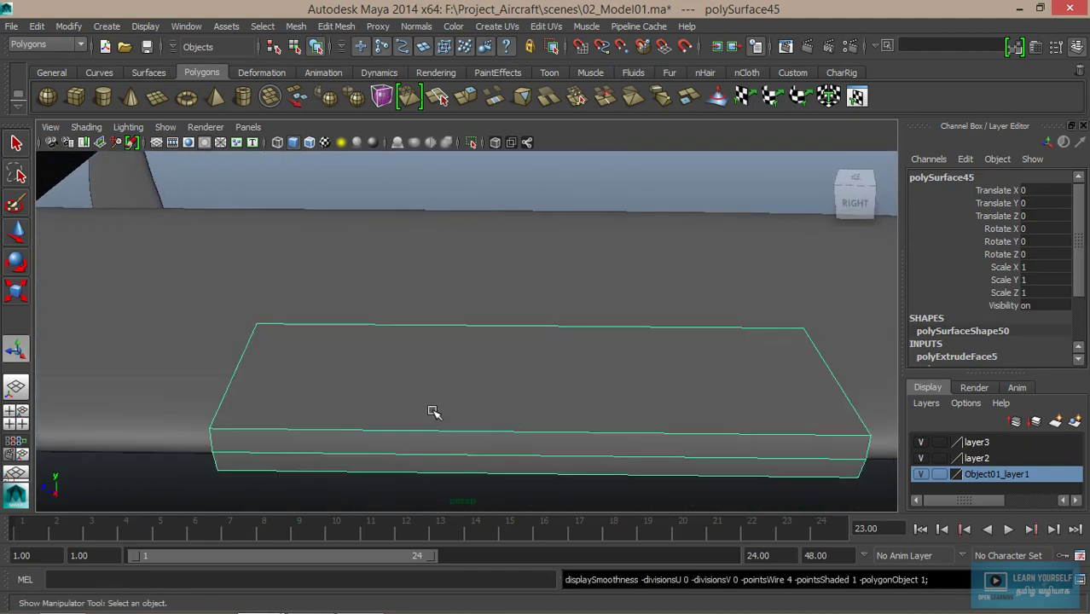
pyautogui.keyDown('alt'); pyautogui.moveTo(433, 412); pyautogui.dragTo(458, 417); pyautogui.keyUp('alt')
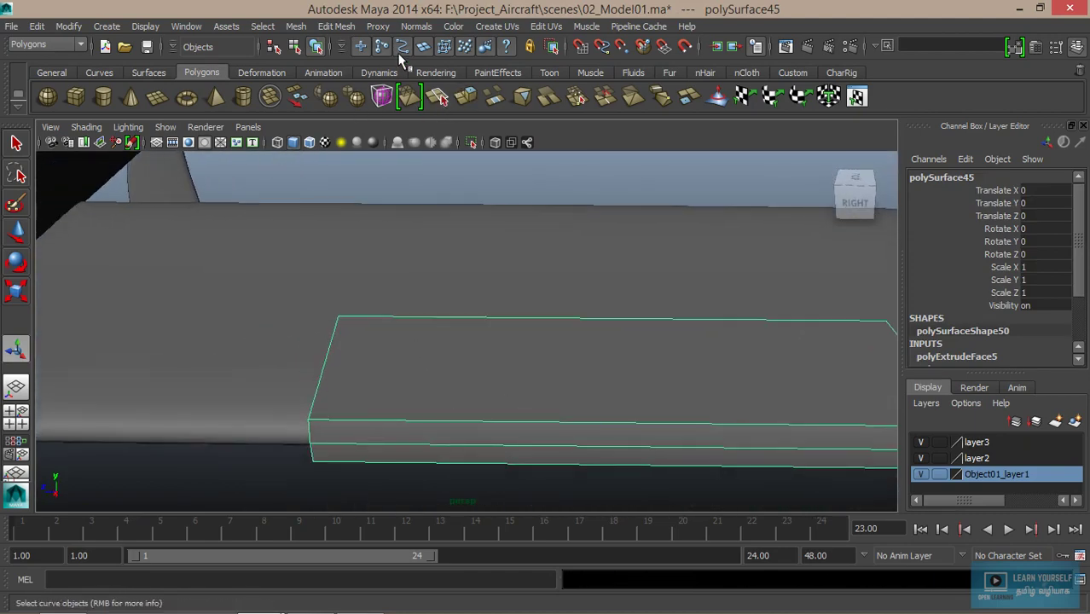
pyautogui.click(324, 27)
pyautogui.click(400, 184)
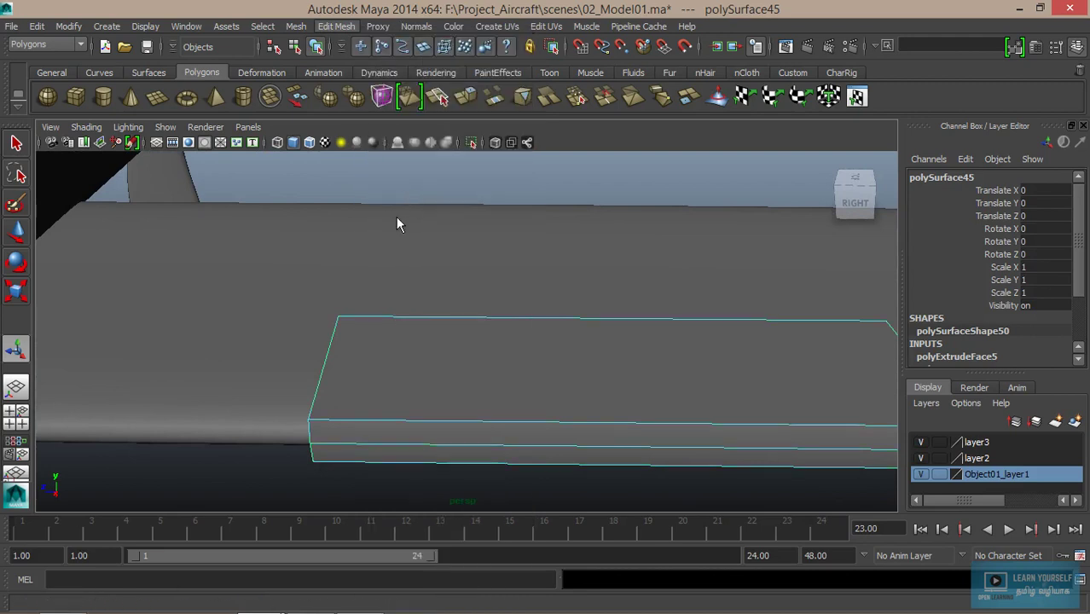
# - Insert edge loops near the flap's left and right ends, preview it smoothed, then reselect the flap
pyautogui.moveTo(339, 427); pyautogui.dragTo(329, 427)
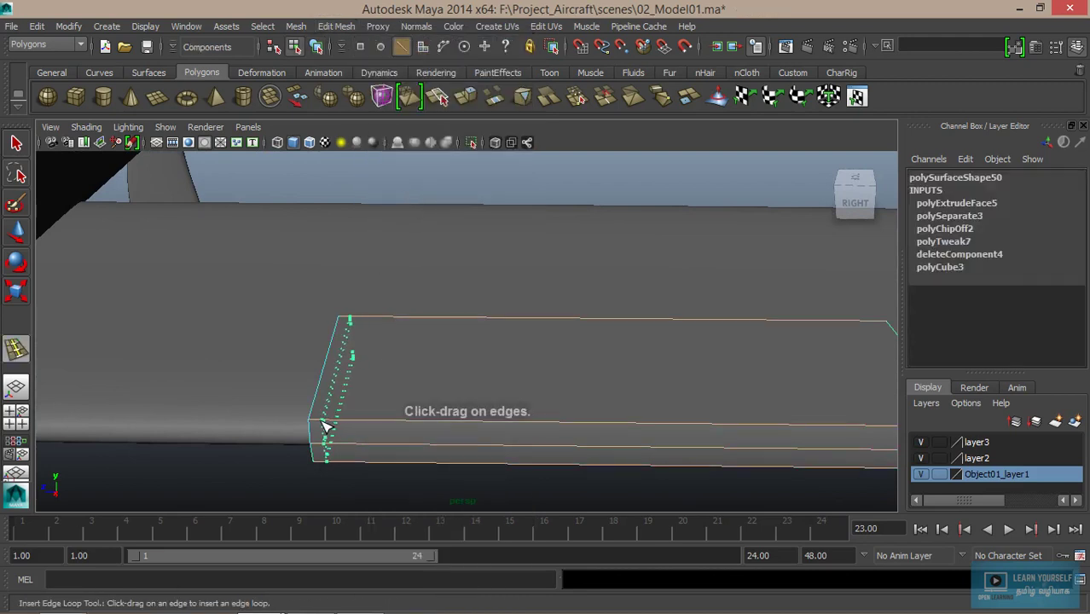
pyautogui.keyDown('alt'); pyautogui.moveTo(432, 429); pyautogui.dragTo(239, 418, button='middle'); pyautogui.keyUp('alt')
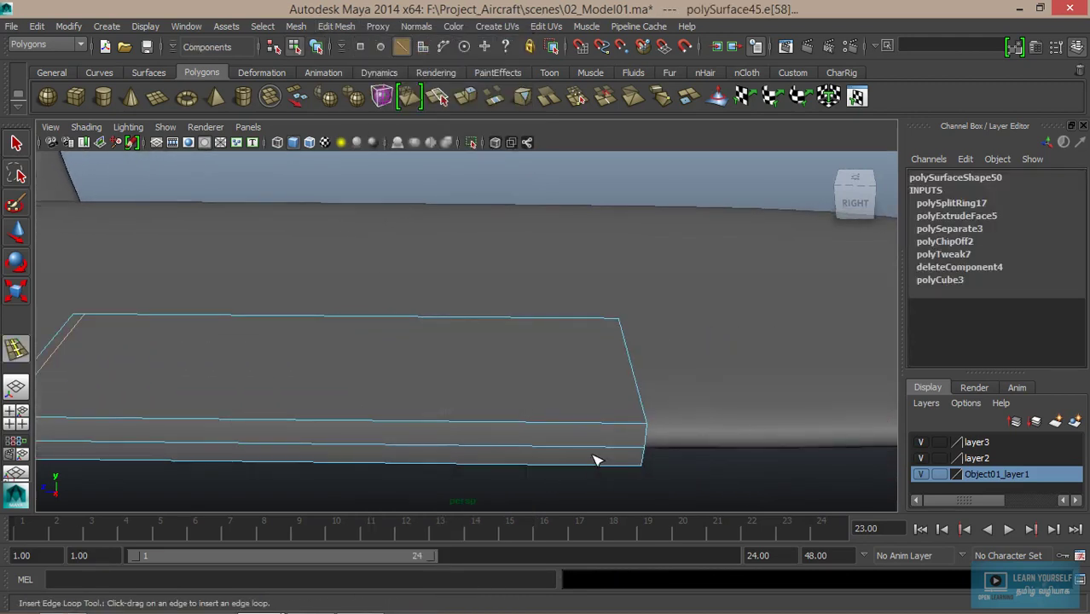
pyautogui.moveTo(631, 429); pyautogui.dragTo(601, 430)
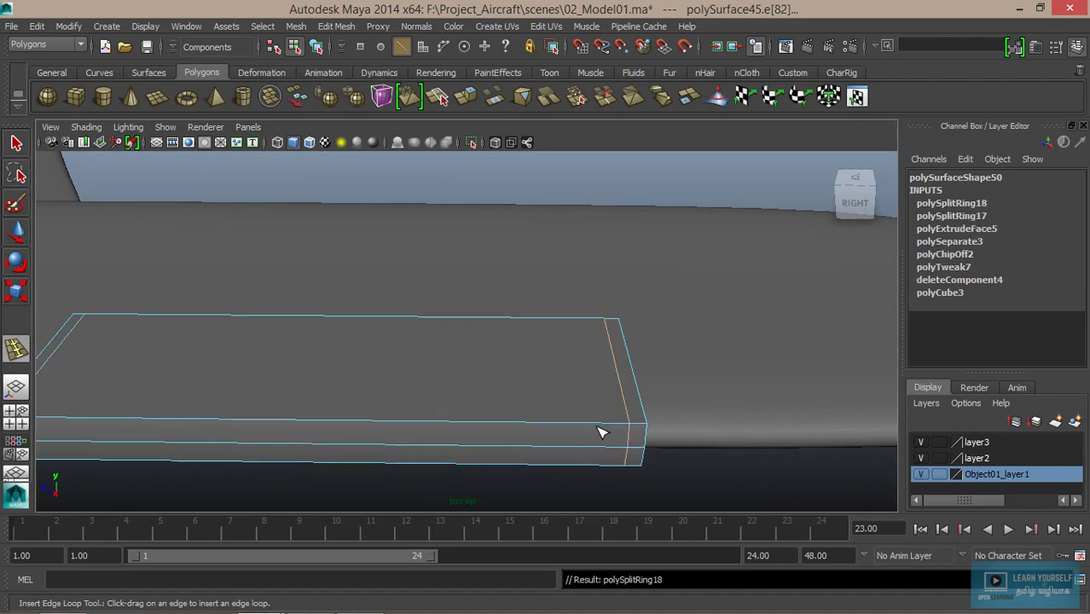
pyautogui.keyDown('alt'); pyautogui.moveTo(600, 430); pyautogui.dragTo(626, 415, button='middle'); pyautogui.keyUp('alt')
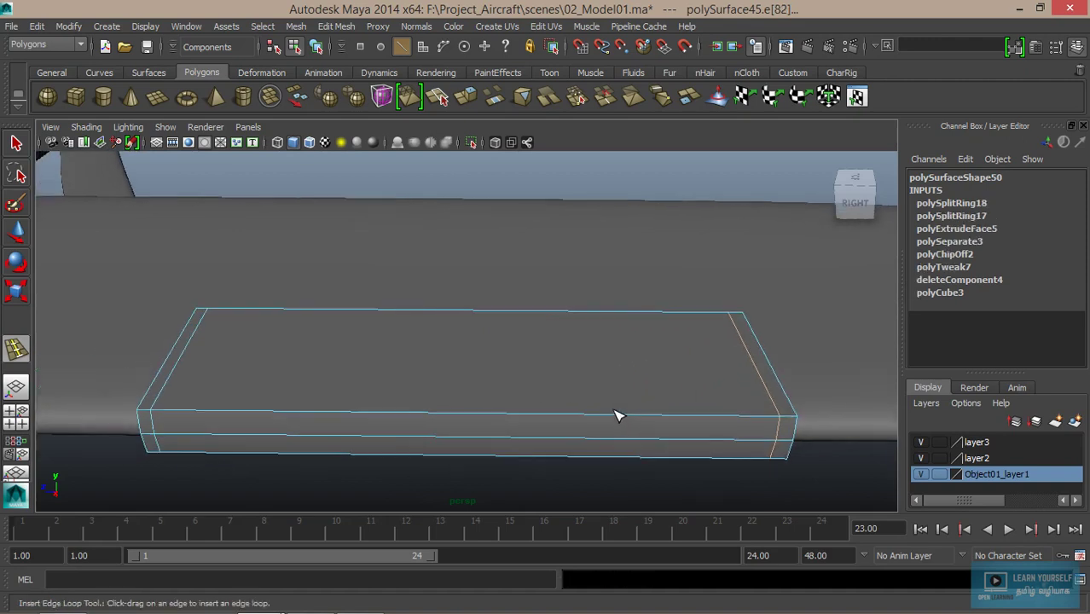
pyautogui.press('3')
pyautogui.press('q')
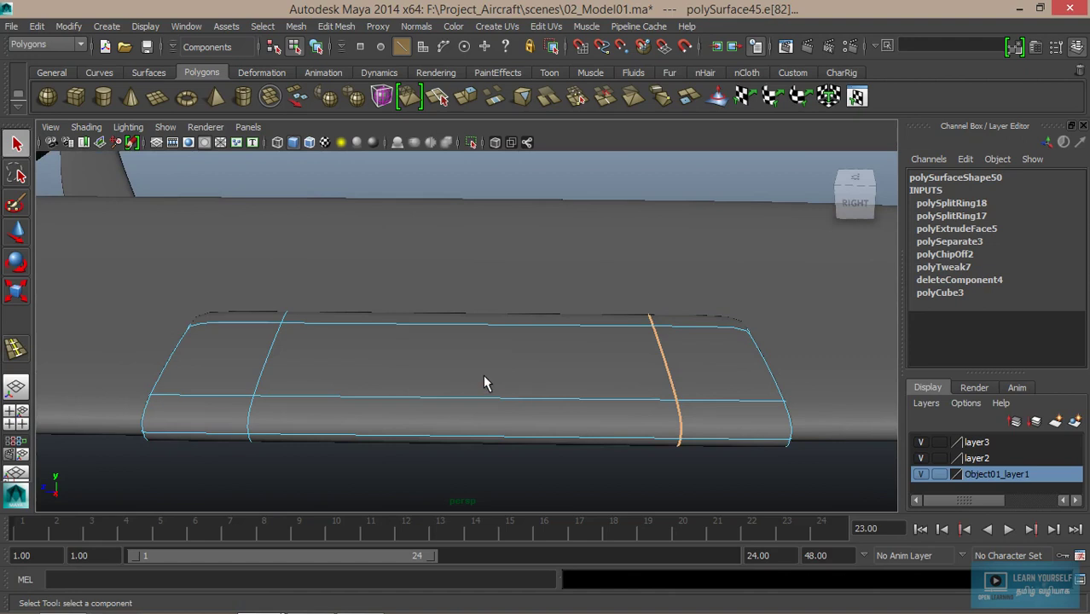
pyautogui.moveTo(483, 383); pyautogui.dragTo(575, 213, button='right')
pyautogui.moveTo(576, 199)
pyautogui.keyDown('alt'); pyautogui.mouseDown()
pyautogui.moveTo(549, 359)
pyautogui.moveTo(383, 365)
pyautogui.moveTo(594, 425)
pyautogui.moveTo(505, 440)
pyautogui.moveTo(582, 394)
pyautogui.moveTo(625, 425)
pyautogui.moveTo(547, 437)
pyautogui.moveTo(544, 448)
pyautogui.mouseUp(); pyautogui.keyUp('alt')
pyautogui.click(603, 397)
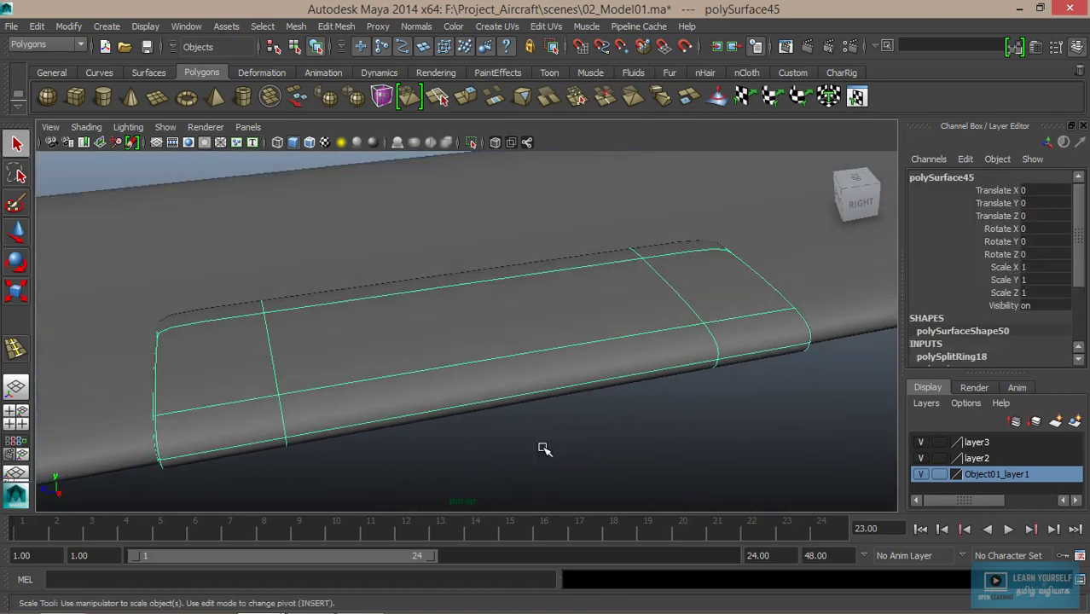
# - Look beneath the wing, select the flap panel, frame it with F, and open the Mesh menu
pyautogui.scroll(-3, 503, 379)
pyautogui.keyDown('alt'); pyautogui.moveTo(504, 386); pyautogui.dragTo(379, 397); pyautogui.keyUp('alt')
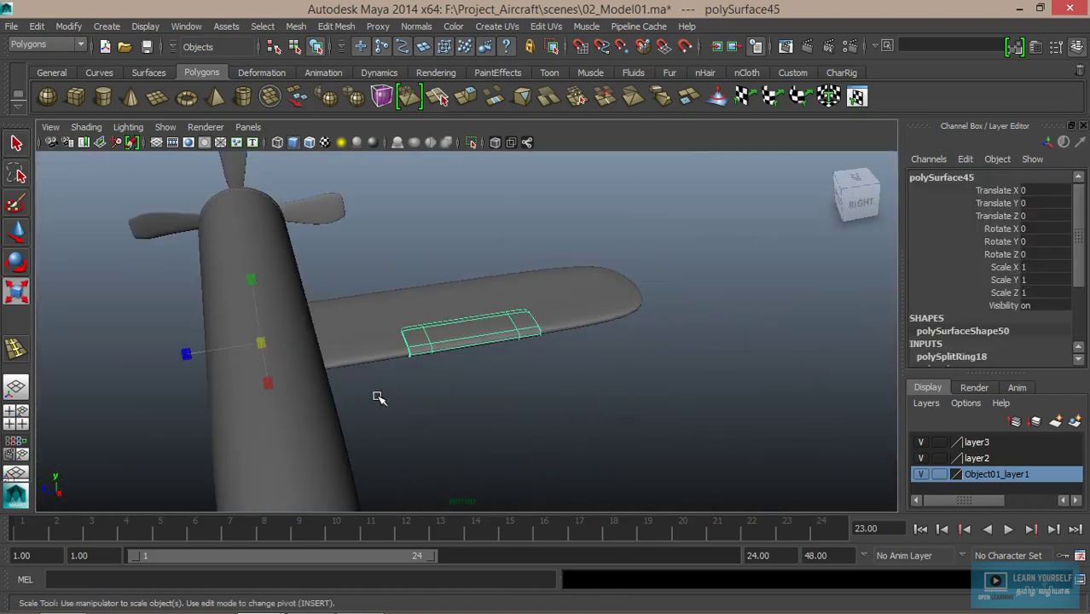
pyautogui.moveTo(417, 341)
pyautogui.keyDown('alt'); pyautogui.mouseDown()
pyautogui.moveTo(557, 389)
pyautogui.moveTo(411, 406)
pyautogui.mouseUp(); pyautogui.keyUp('alt')
pyautogui.click(411, 406)
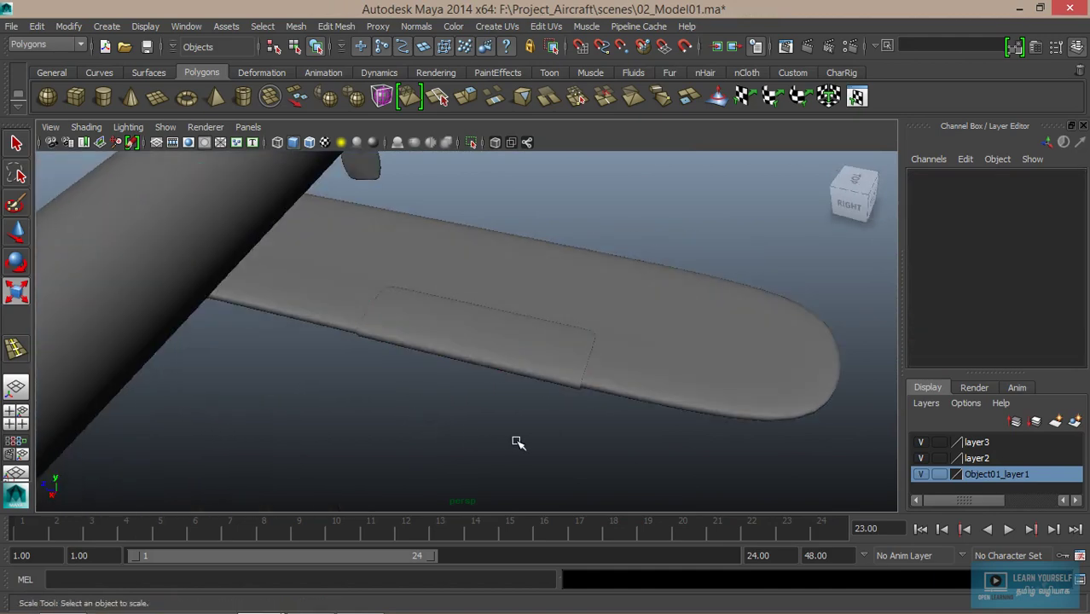
pyautogui.moveTo(516, 441)
pyautogui.keyDown('alt'); pyautogui.mouseDown()
pyautogui.moveTo(430, 425)
pyautogui.moveTo(519, 419)
pyautogui.moveTo(556, 389)
pyautogui.mouseUp(); pyautogui.keyUp('alt')
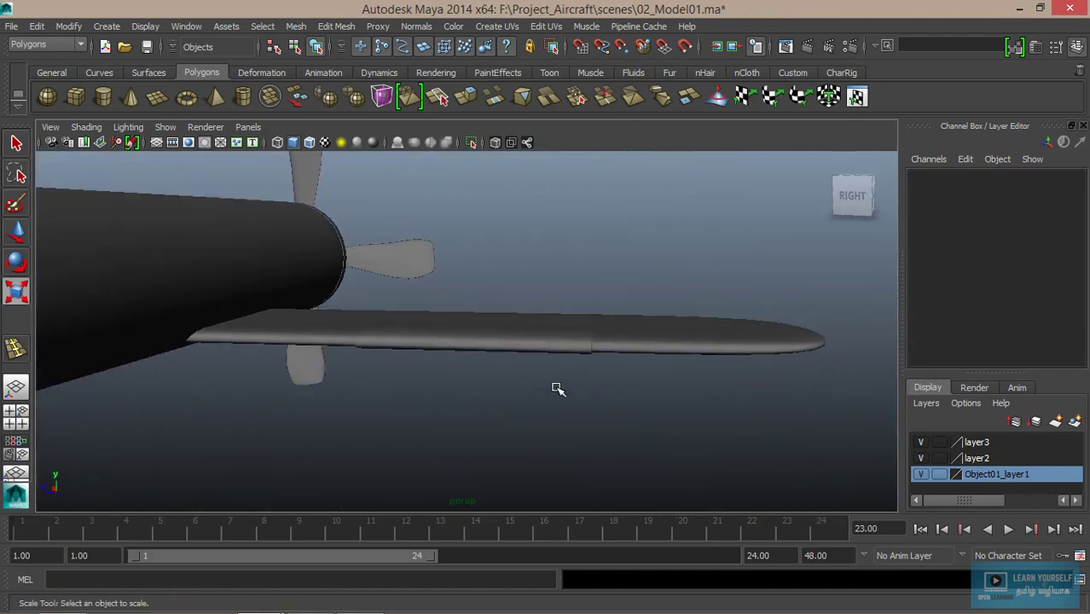
pyautogui.click(563, 335)
pyautogui.press('f')
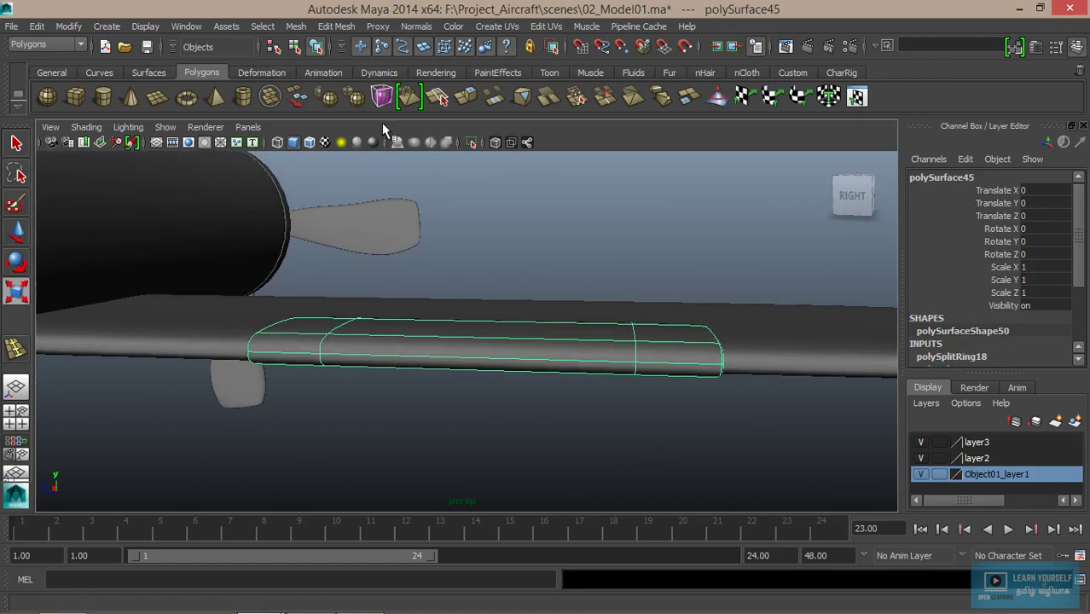
pyautogui.click(298, 29)
pyautogui.moveTo(320, 95)
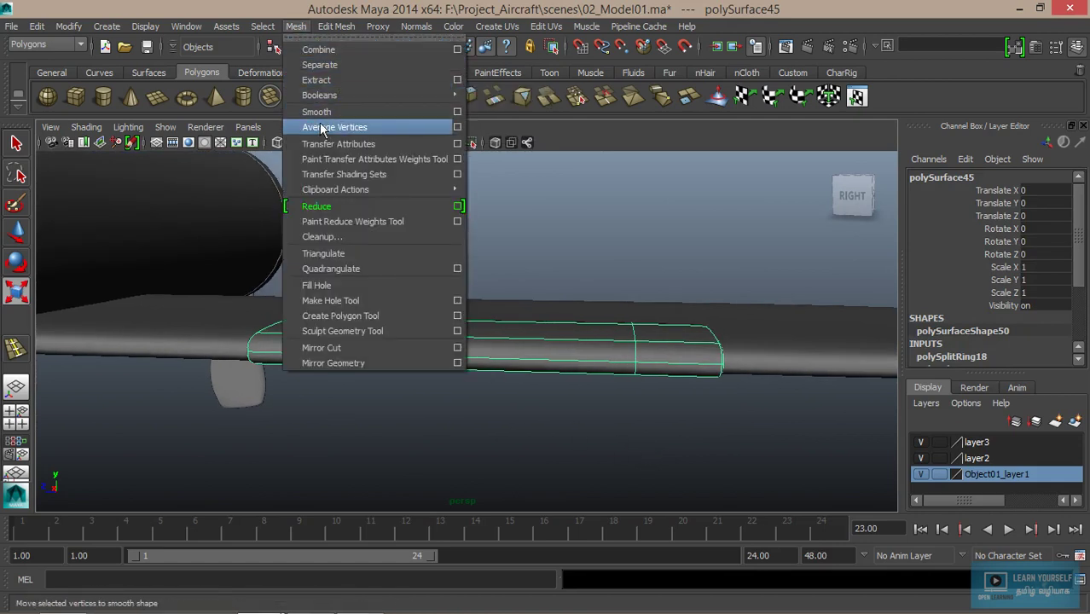
# - Dismiss the Mesh menu unused and orbit in closer around the wing
pyautogui.click(532, 444)
pyautogui.keyDown('alt'); pyautogui.moveTo(510, 445); pyautogui.dragTo(419, 440); pyautogui.keyUp('alt')
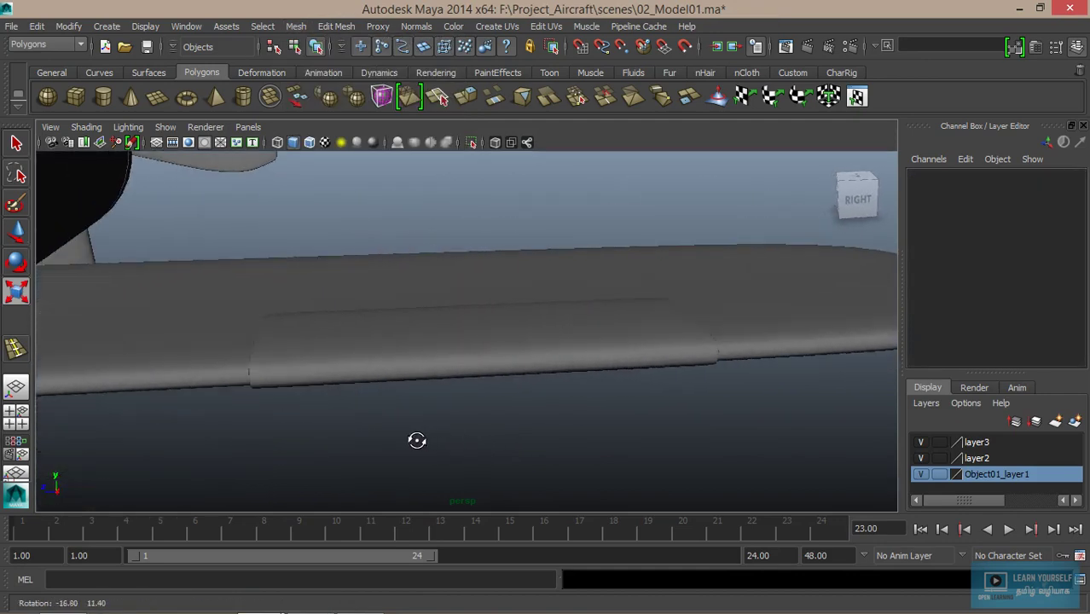
pyautogui.keyDown('alt'); pyautogui.moveTo(419, 440); pyautogui.dragTo(382, 417, button='right'); pyautogui.keyUp('alt')
pyautogui.keyDown('alt'); pyautogui.moveTo(382, 418); pyautogui.dragTo(388, 431, button='middle'); pyautogui.keyUp('alt')
pyautogui.keyDown('alt'); pyautogui.moveTo(389, 431); pyautogui.dragTo(487, 445, button='right'); pyautogui.keyUp('alt')
pyautogui.keyDown('alt'); pyautogui.moveTo(487, 445); pyautogui.dragTo(472, 461); pyautogui.keyUp('alt')
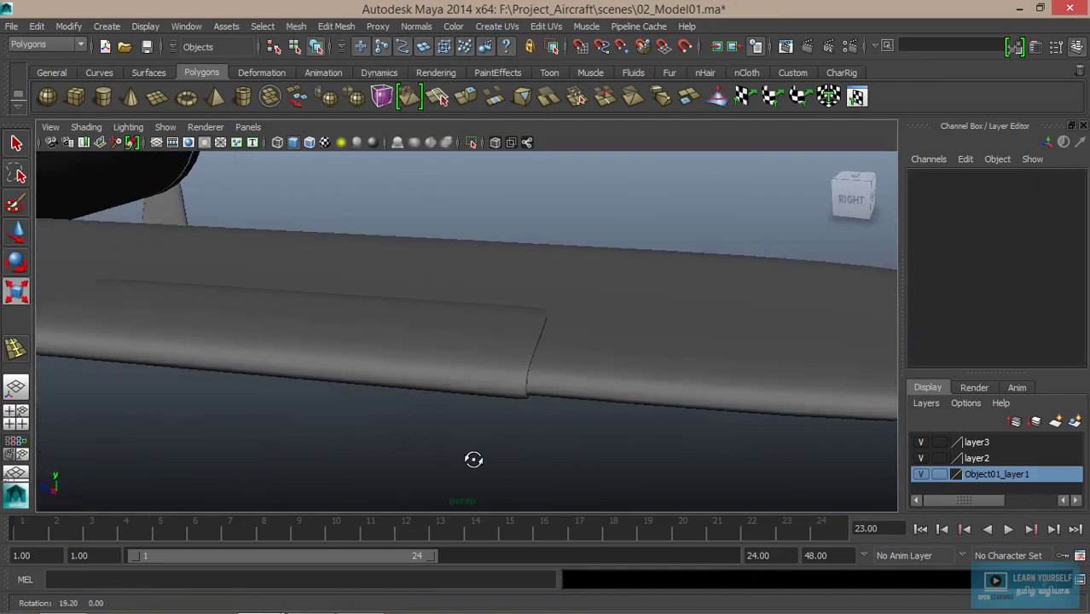
# - Select the main wing and add the flap panel to the selection
pyautogui.click(468, 371)
pyautogui.moveTo(446, 375)
pyautogui.keyDown('alt'); pyautogui.mouseDown()
pyautogui.moveTo(372, 382)
pyautogui.moveTo(705, 388)
pyautogui.mouseUp(); pyautogui.keyUp('alt')
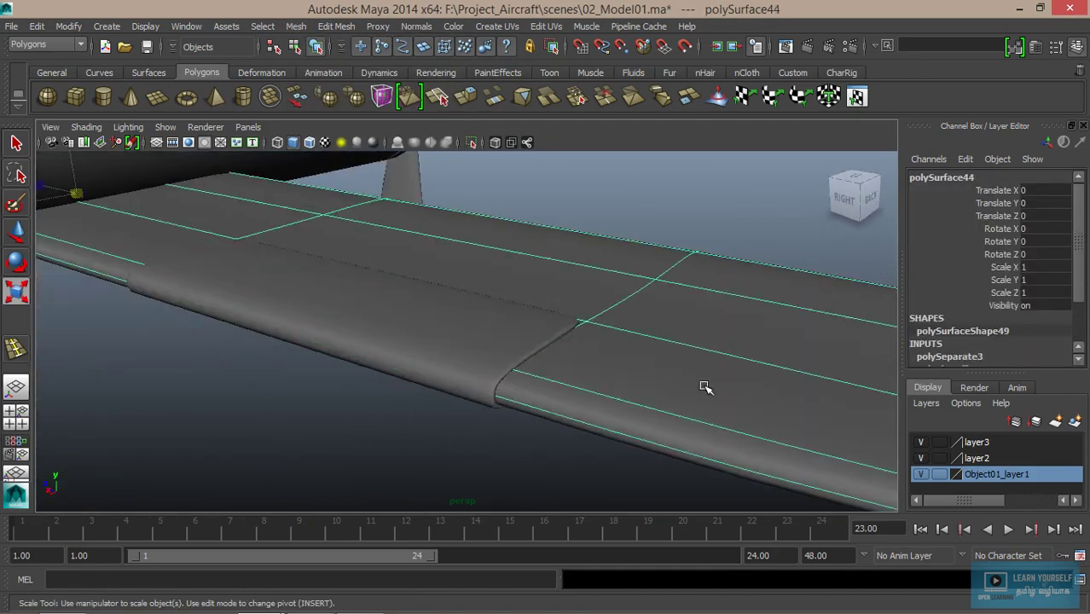
pyautogui.keyDown('alt'); pyautogui.moveTo(640, 384); pyautogui.dragTo(628, 382, button='right'); pyautogui.keyUp('alt')
pyautogui.keyDown('alt'); pyautogui.moveTo(628, 382); pyautogui.dragTo(540, 357); pyautogui.keyUp('alt')
pyautogui.keyDown('alt'); pyautogui.moveTo(540, 357); pyautogui.dragTo(519, 370, button='middle'); pyautogui.keyUp('alt')
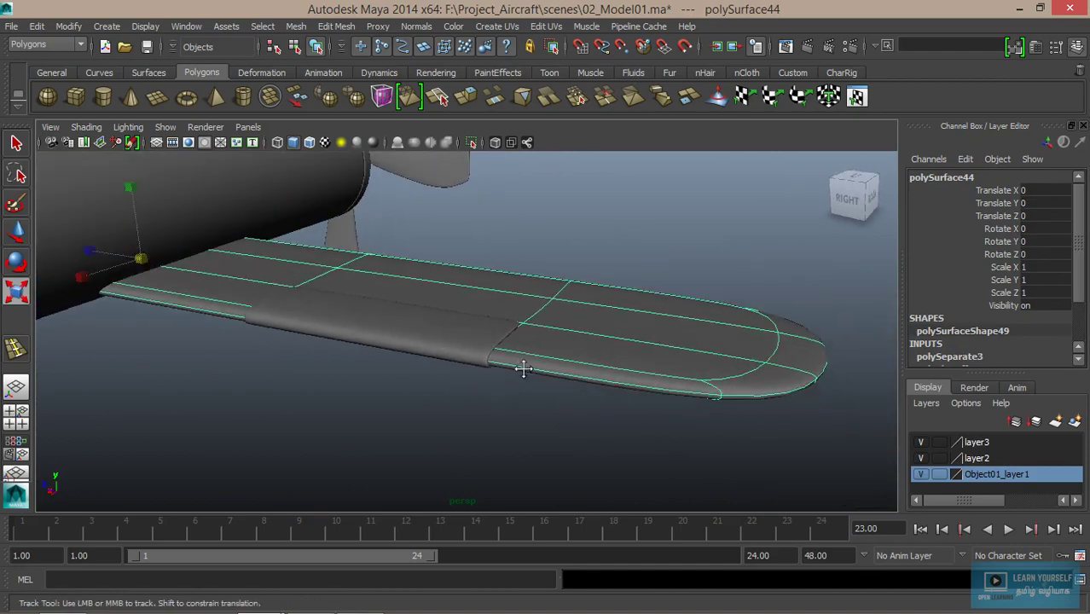
pyautogui.moveTo(519, 370)
pyautogui.keyDown('alt'); pyautogui.mouseDown()
pyautogui.moveTo(579, 411)
pyautogui.moveTo(457, 422)
pyautogui.moveTo(503, 440)
pyautogui.moveTo(501, 456)
pyautogui.mouseUp(); pyautogui.keyUp('alt')
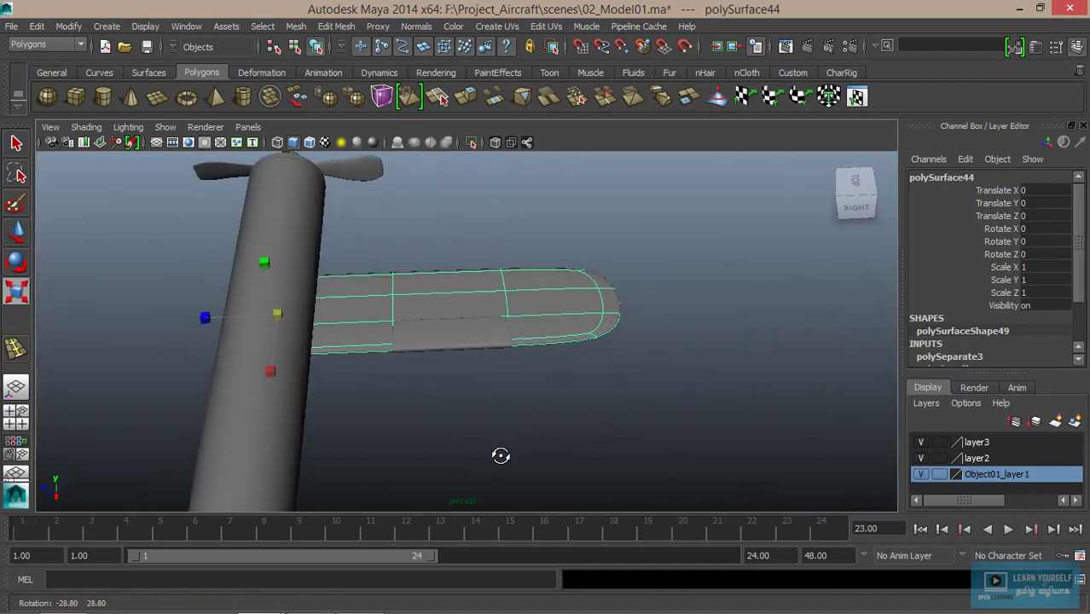
pyautogui.moveTo(443, 271)
pyautogui.keyDown('alt'); pyautogui.mouseDown(button='right')
pyautogui.moveTo(467, 339)
pyautogui.moveTo(635, 402)
pyautogui.moveTo(357, 285)
pyautogui.moveTo(483, 338)
pyautogui.mouseUp(button='right'); pyautogui.keyUp('alt')
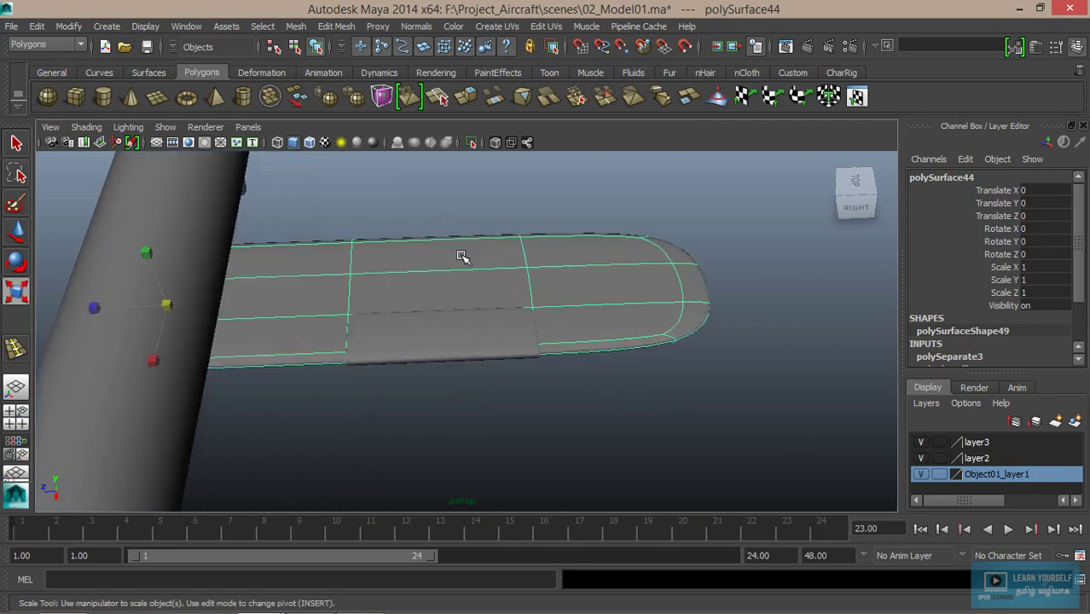
pyautogui.press('Right')
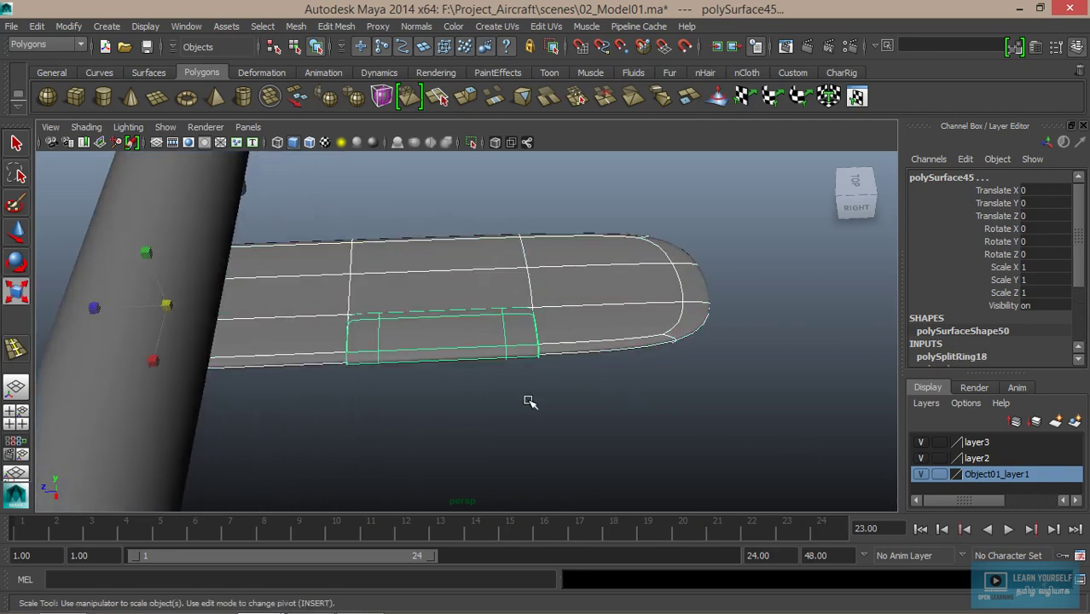
# - Delete the selection's construction history and group the wing with its flap as group13
pyautogui.click(38, 26)
pyautogui.moveTo(75, 191)
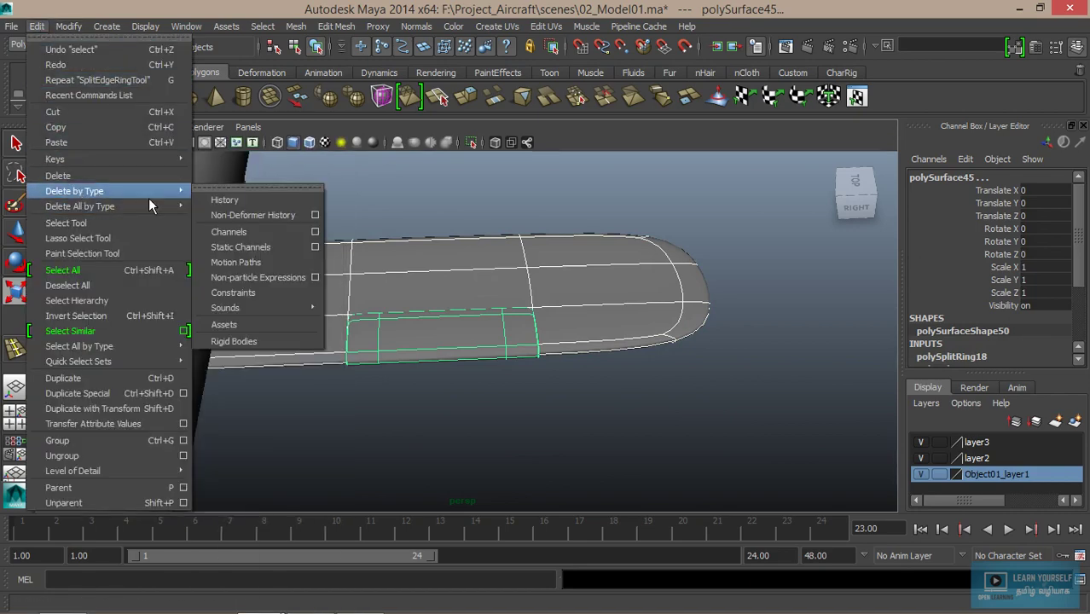
pyautogui.click(243, 200)
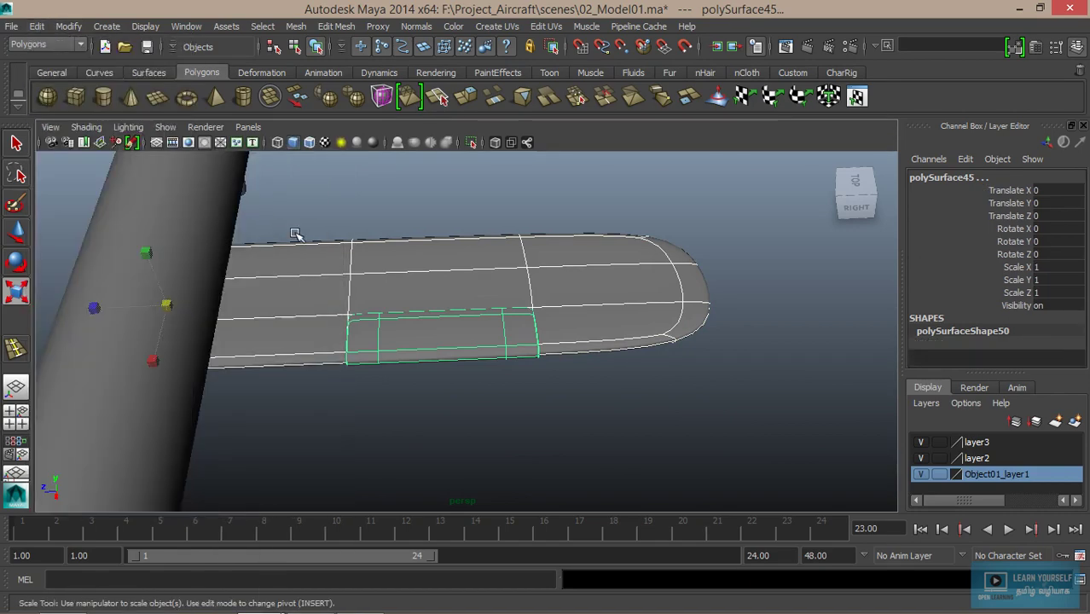
pyautogui.click(37, 26)
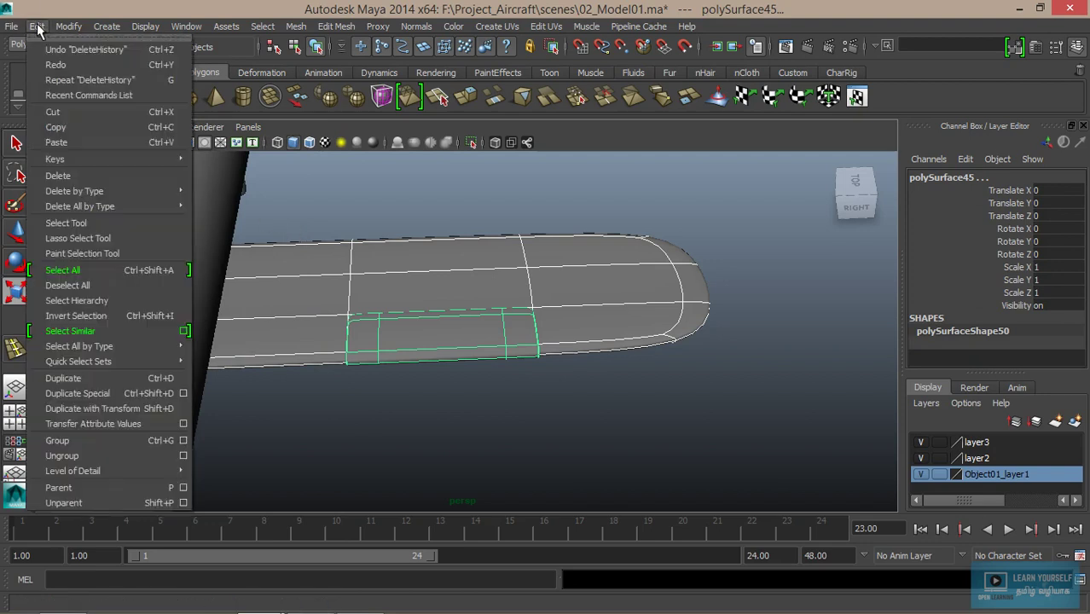
pyautogui.click(73, 446)
pyautogui.moveTo(715, 295)
pyautogui.keyDown('alt'); pyautogui.mouseDown()
pyautogui.moveTo(547, 339)
pyautogui.moveTo(643, 366)
pyautogui.moveTo(657, 358)
pyautogui.mouseUp(); pyautogui.keyUp('alt')
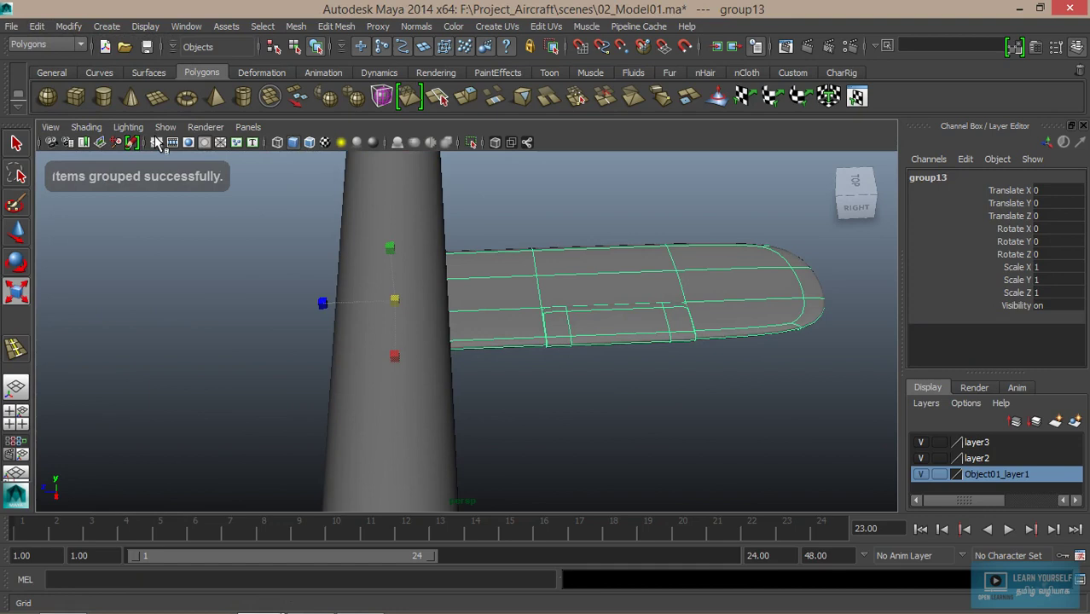
# - Duplicate group13 with Duplicate Special as group14, mirrored with Scale Z -1
pyautogui.click(36, 26)
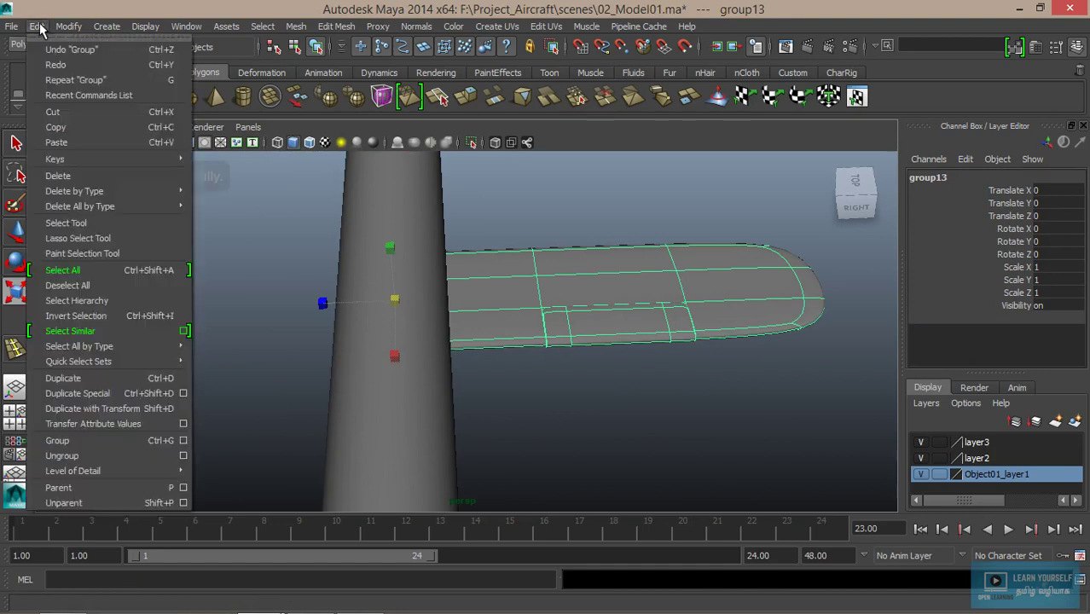
pyautogui.click(68, 384)
pyautogui.moveTo(474, 291)
pyautogui.keyDown('alt'); pyautogui.mouseDown()
pyautogui.moveTo(531, 308)
pyautogui.moveTo(274, 273)
pyautogui.mouseUp(); pyautogui.keyUp('alt')
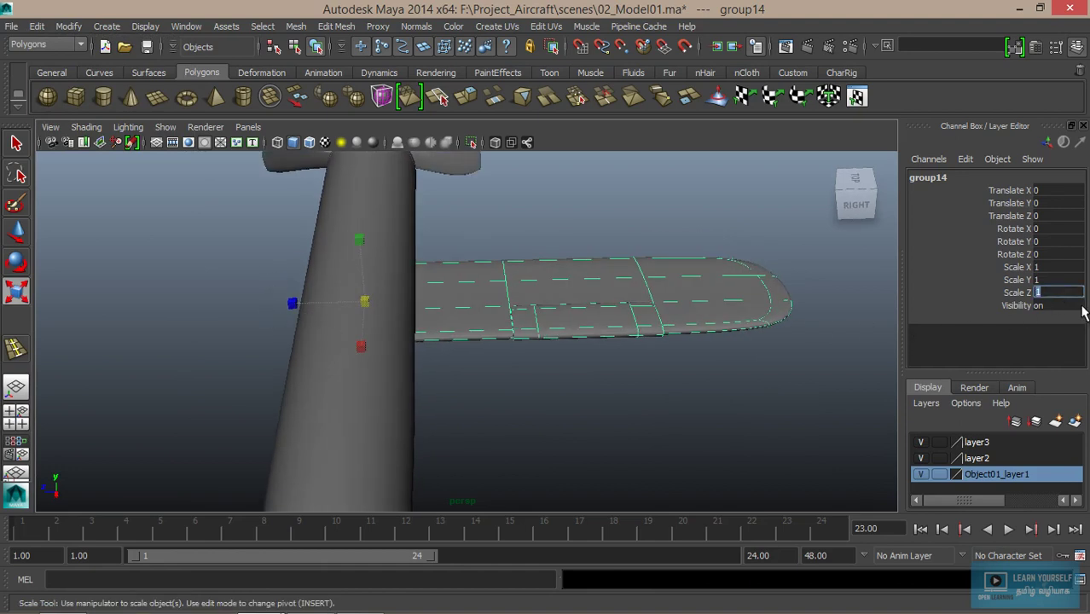
pyautogui.click(1058, 292)
pyautogui.write('-1')
pyautogui.press('Return')
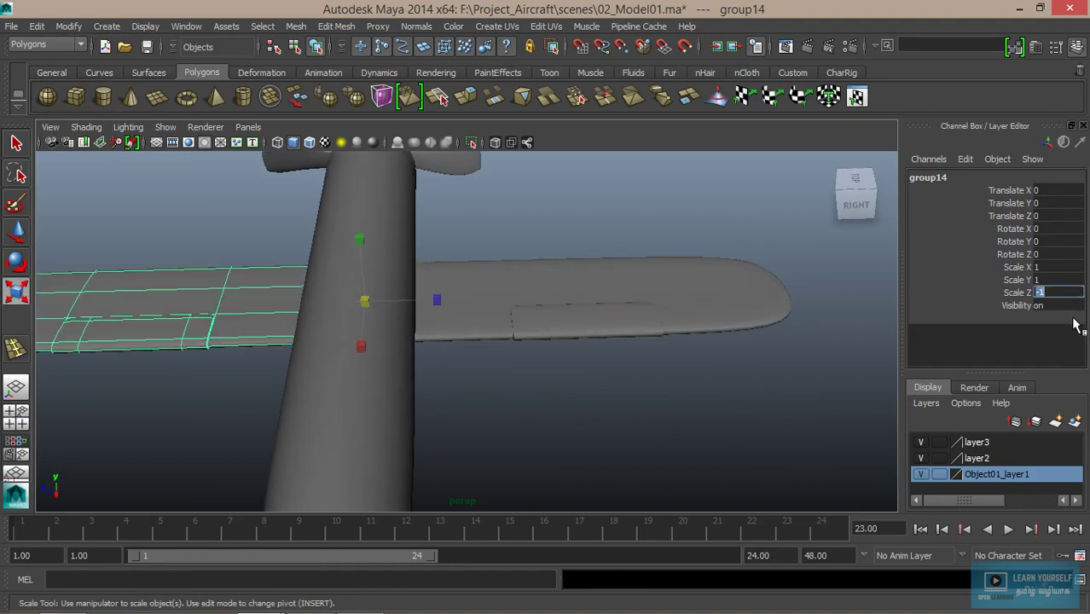
pyautogui.moveTo(567, 402)
pyautogui.keyDown('alt'); pyautogui.mouseDown()
pyautogui.moveTo(457, 374)
pyautogui.moveTo(502, 421)
pyautogui.moveTo(616, 384)
pyautogui.moveTo(469, 392)
pyautogui.moveTo(593, 446)
pyautogui.moveTo(498, 474)
pyautogui.mouseUp(); pyautogui.keyUp('alt')
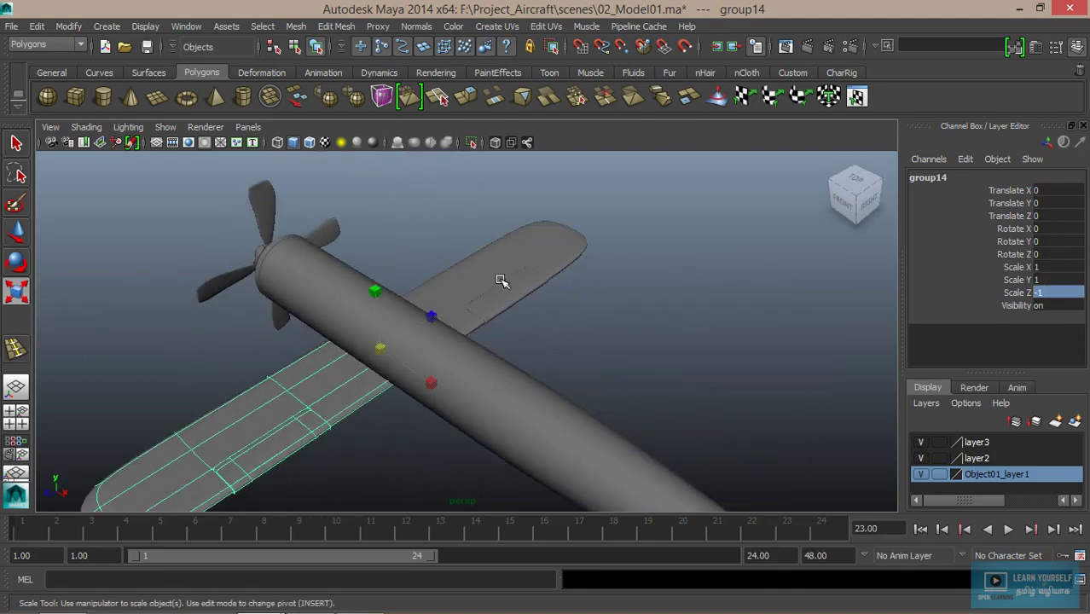
# - Group both wing groups, then duplicate them and raise the copy to Translate Y 8.867
pyautogui.click(520, 295)
pyautogui.keyDown('alt'); pyautogui.moveTo(560, 335); pyautogui.dragTo(500, 305); pyautogui.keyUp('alt')
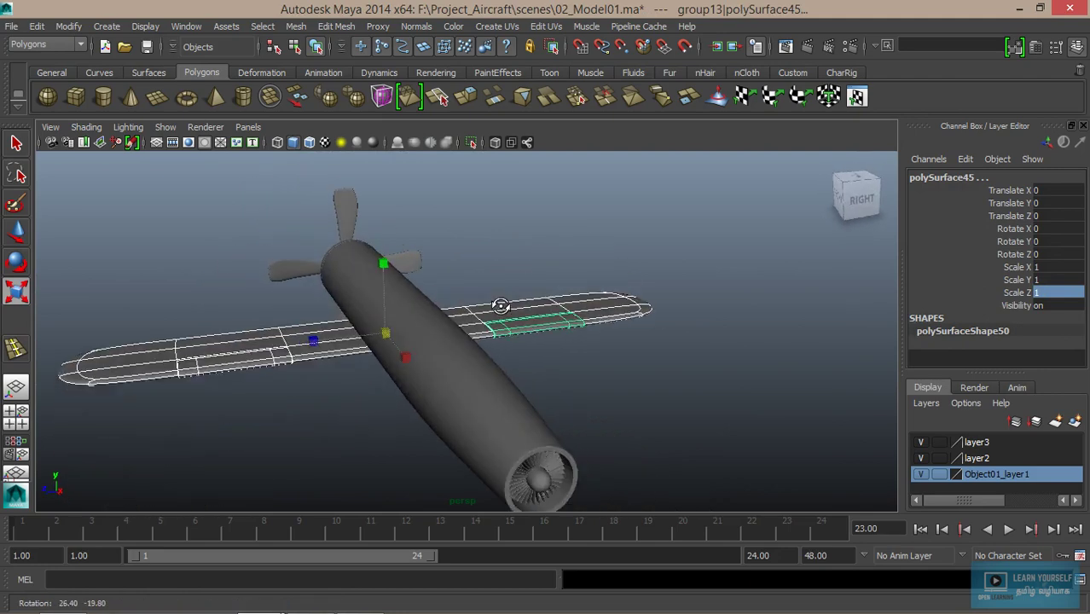
pyautogui.hotkey('ctrl', 'g')
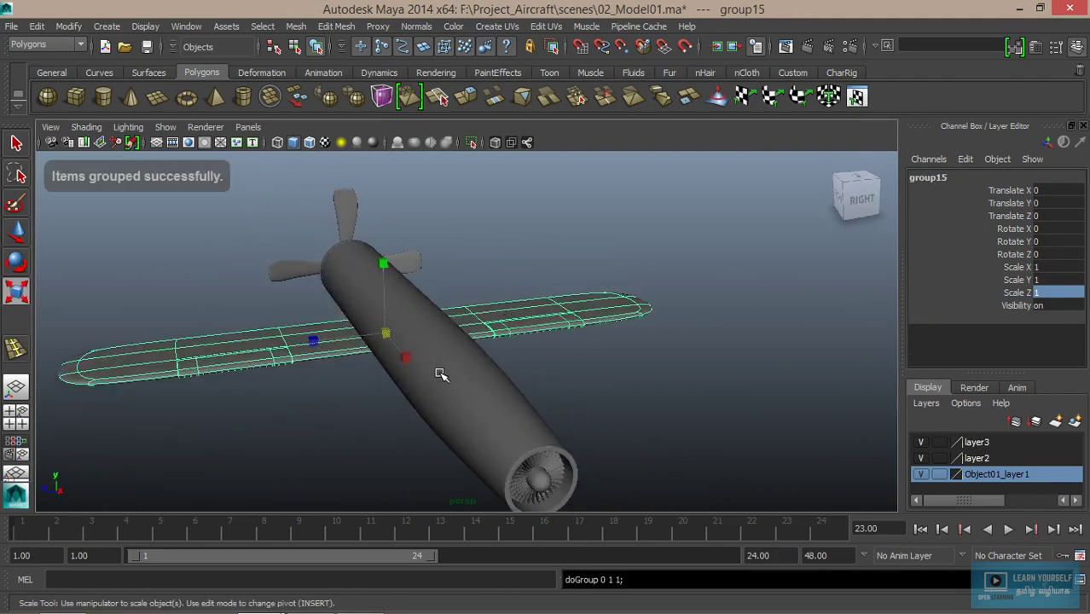
pyautogui.keyDown('alt'); pyautogui.moveTo(441, 374); pyautogui.dragTo(498, 418, button='middle'); pyautogui.keyUp('alt')
pyautogui.press('w')
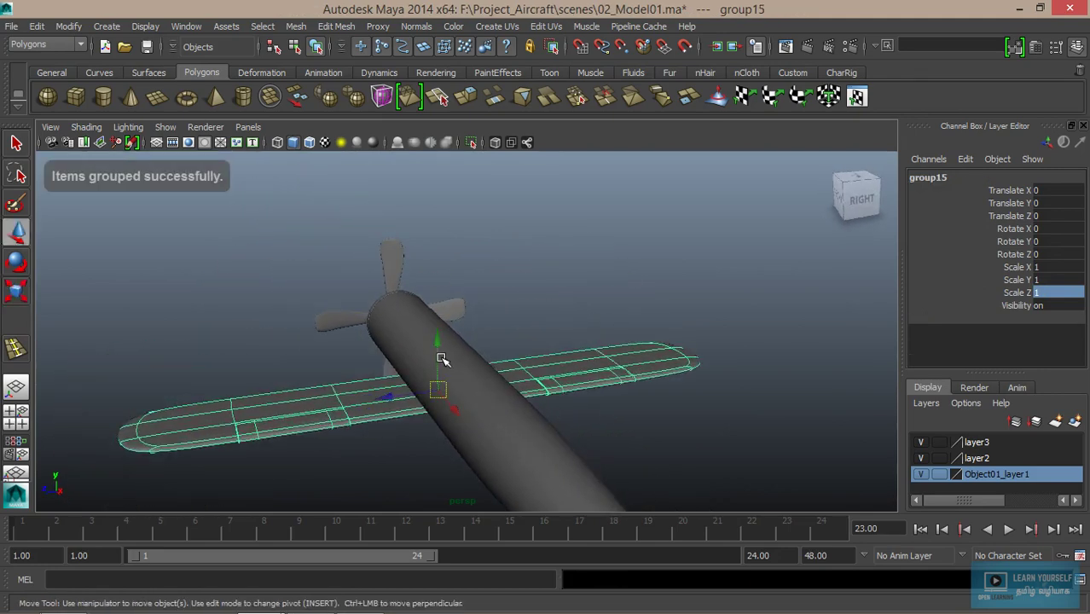
pyautogui.hotkey('ctrl', 'd')
pyautogui.moveTo(437, 341); pyautogui.dragTo(442, 273)
# - Raise the upper wing group16 to Translate Y 15.606, then select the fuselage
pyautogui.moveTo(409, 408)
pyautogui.keyDown('alt'); pyautogui.mouseDown()
pyautogui.moveTo(588, 365)
pyautogui.moveTo(603, 397)
pyautogui.moveTo(632, 397)
pyautogui.moveTo(621, 402)
pyautogui.mouseUp(); pyautogui.keyUp('alt')
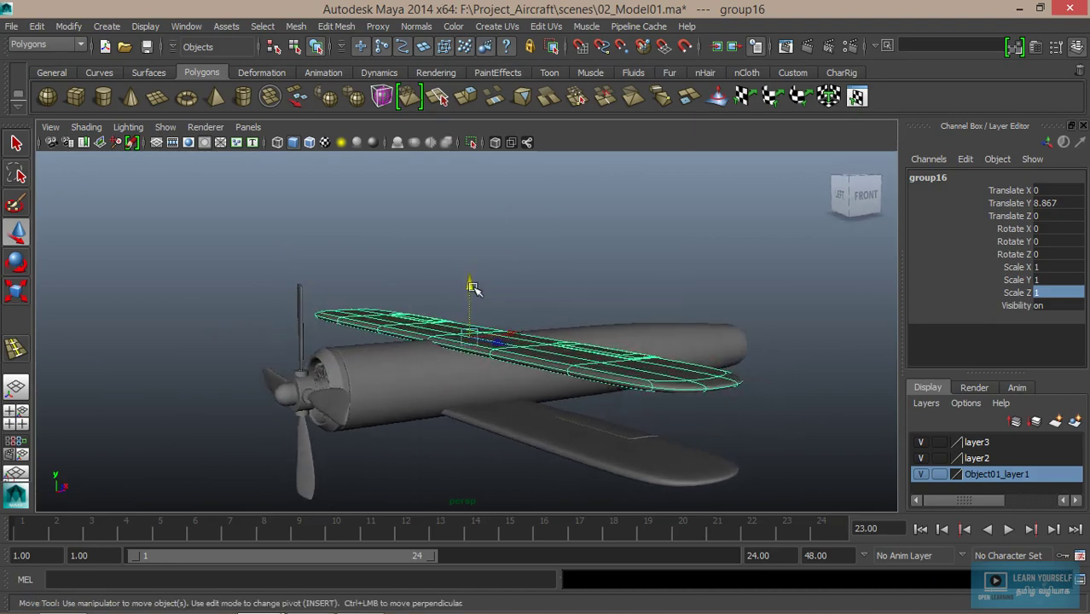
pyautogui.moveTo(470, 283); pyautogui.dragTo(472, 238)
pyautogui.keyDown('alt'); pyautogui.moveTo(406, 354); pyautogui.dragTo(584, 389, button='right'); pyautogui.keyUp('alt')
pyautogui.moveTo(584, 389)
pyautogui.keyDown('alt'); pyautogui.mouseDown()
pyautogui.moveTo(499, 347)
pyautogui.moveTo(510, 346)
pyautogui.moveTo(440, 347)
pyautogui.mouseUp(); pyautogui.keyUp('alt')
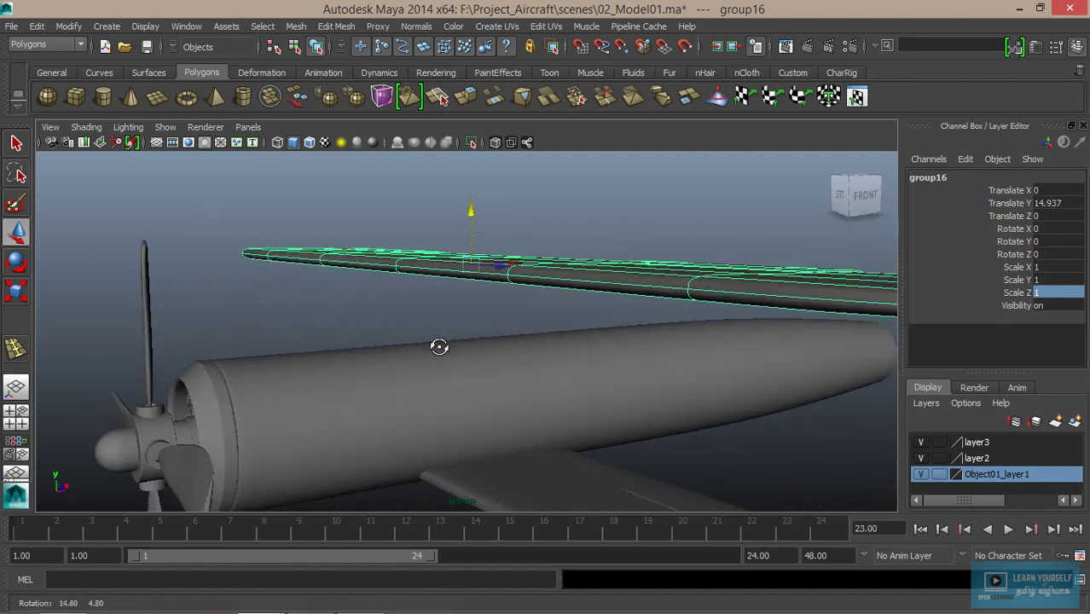
pyautogui.moveTo(471, 213); pyautogui.dragTo(470, 205)
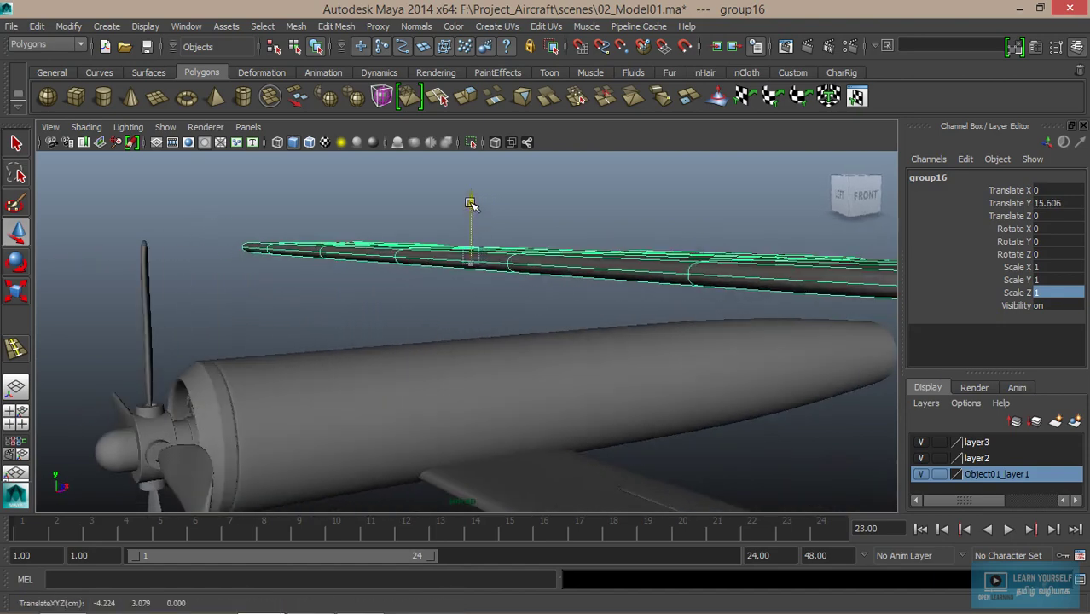
pyautogui.moveTo(511, 334)
pyautogui.keyDown('alt'); pyautogui.mouseDown()
pyautogui.moveTo(406, 311)
pyautogui.moveTo(430, 333)
pyautogui.moveTo(472, 340)
pyautogui.moveTo(422, 339)
pyautogui.mouseUp(); pyautogui.keyUp('alt')
pyautogui.keyDown('alt'); pyautogui.moveTo(421, 338); pyautogui.dragTo(505, 394, button='right'); pyautogui.keyUp('alt')
pyautogui.keyDown('alt'); pyautogui.moveTo(506, 394); pyautogui.dragTo(510, 341, button='middle'); pyautogui.keyUp('alt')
pyautogui.moveTo(510, 341)
pyautogui.keyDown('alt'); pyautogui.mouseDown()
pyautogui.moveTo(426, 346)
pyautogui.moveTo(369, 391)
pyautogui.moveTo(477, 389)
pyautogui.moveTo(514, 409)
pyautogui.moveTo(593, 406)
pyautogui.mouseUp(); pyautogui.keyUp('alt')
pyautogui.click(418, 356)
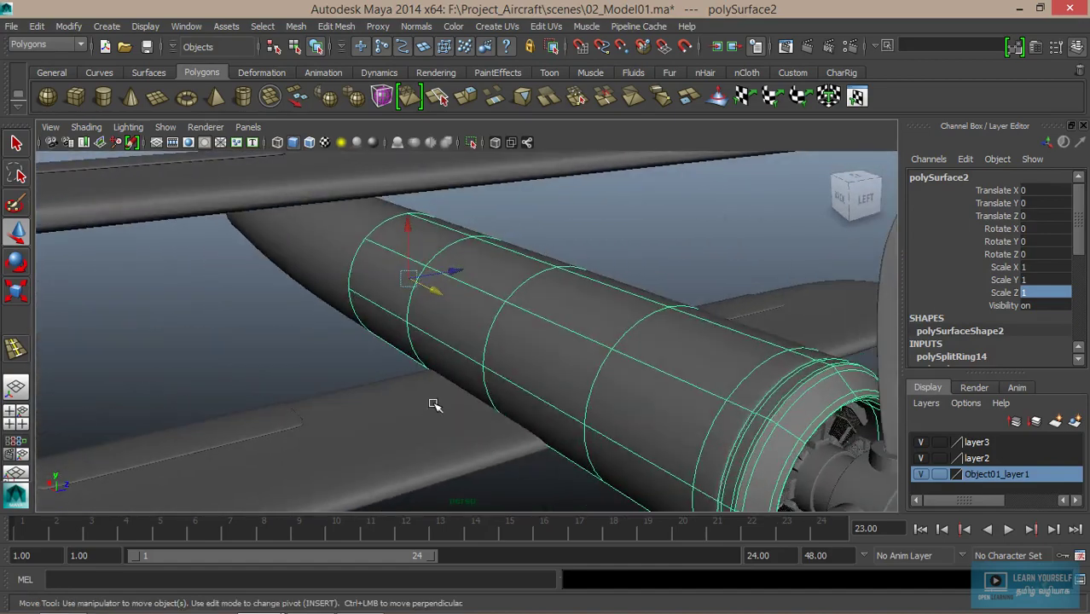